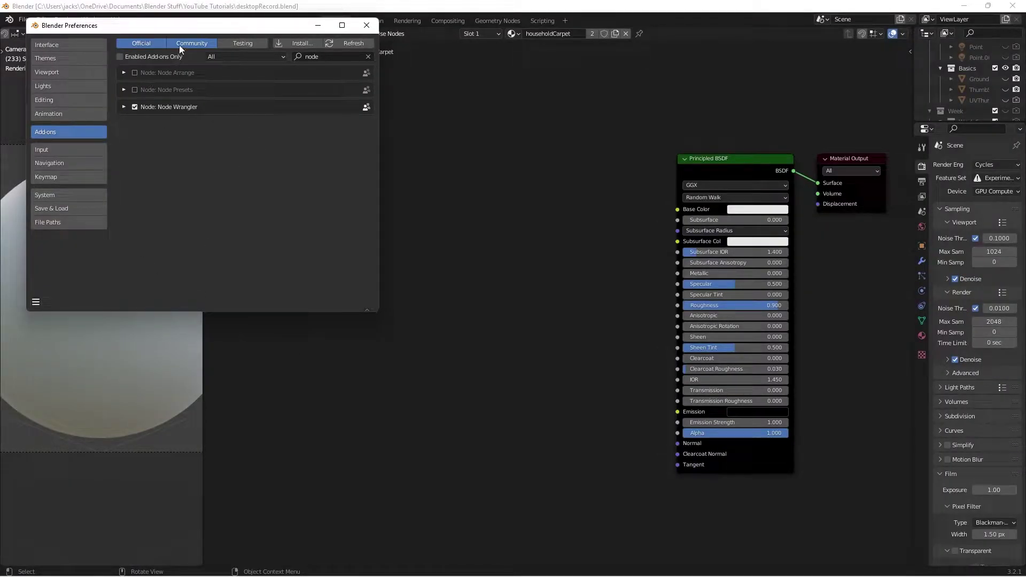
Step: Close the preferences window and, with the sphere selected, check its viewport shading lighting options
{"action": "left_click_drag", "start_coordinate": [163, 27], "coordinate": [196, 81]}
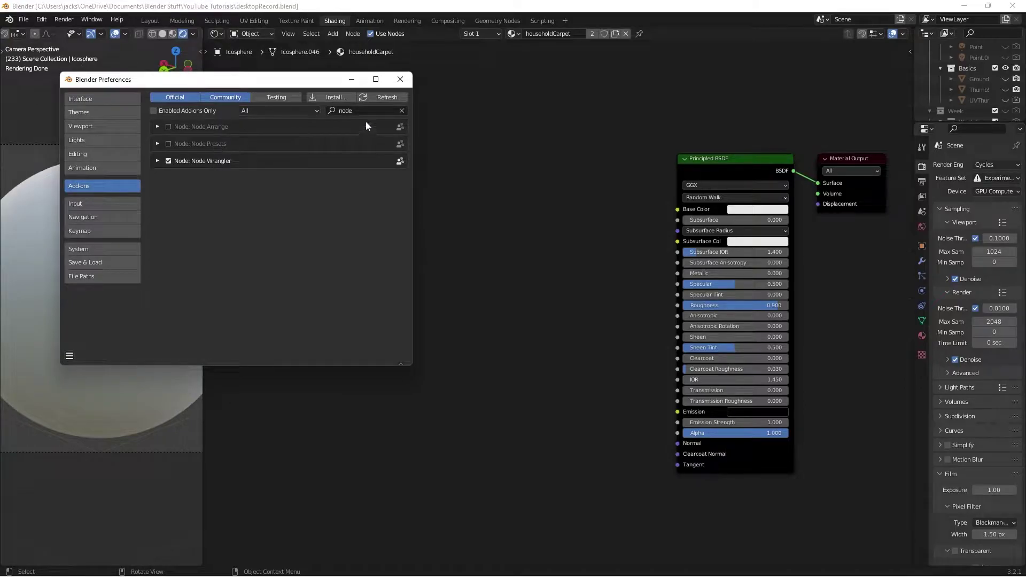
{"action": "left_click", "coordinate": [397, 83]}
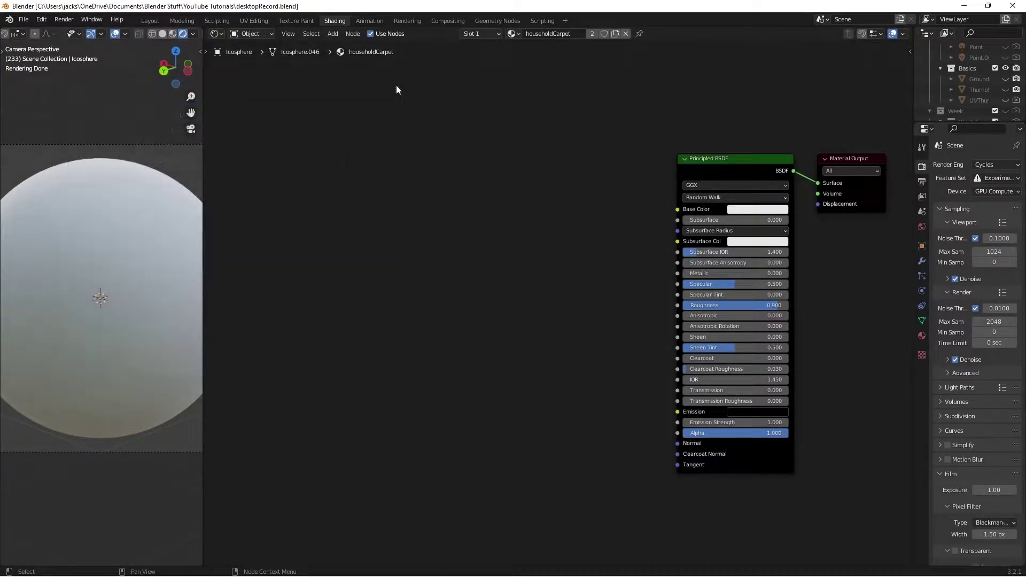
{"action": "left_click", "coordinate": [139, 271]}
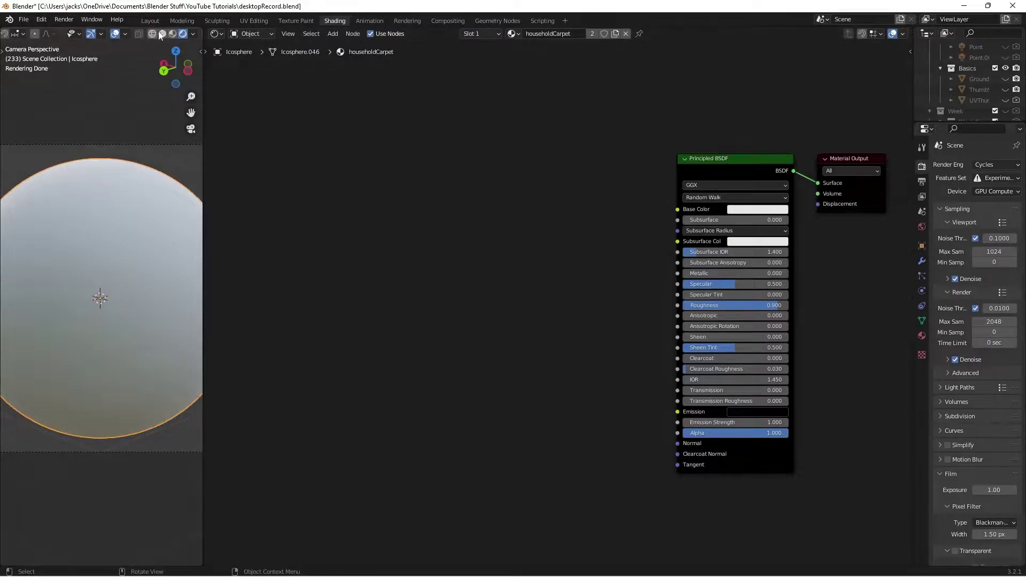
{"action": "left_click", "coordinate": [192, 33]}
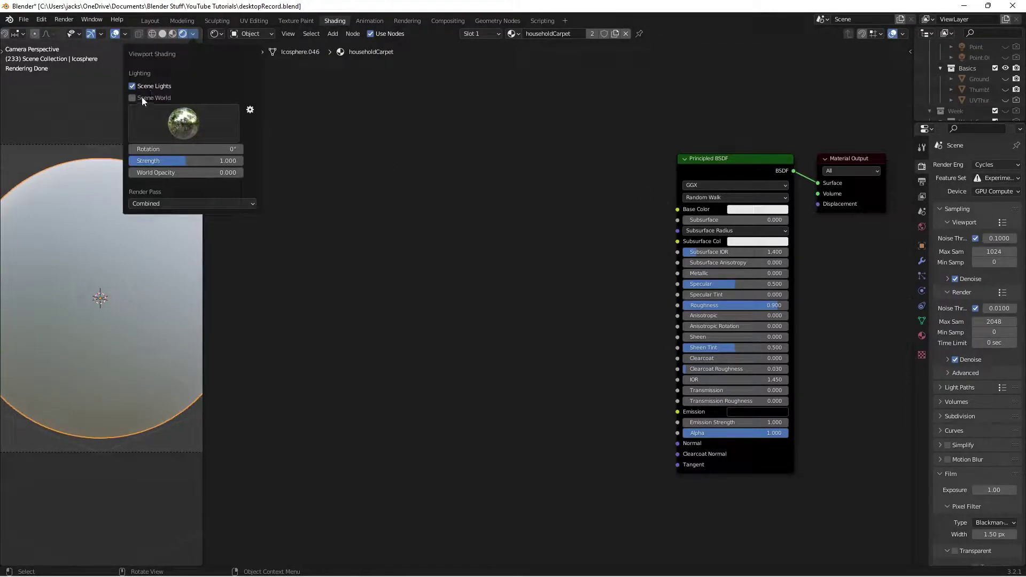
Step: Add a Noise Texture node well before the Principled BSDF in the householdCarpet material
{"action": "middle_click_drag", "start_coordinate": [399, 278], "coordinate": [414, 281]}
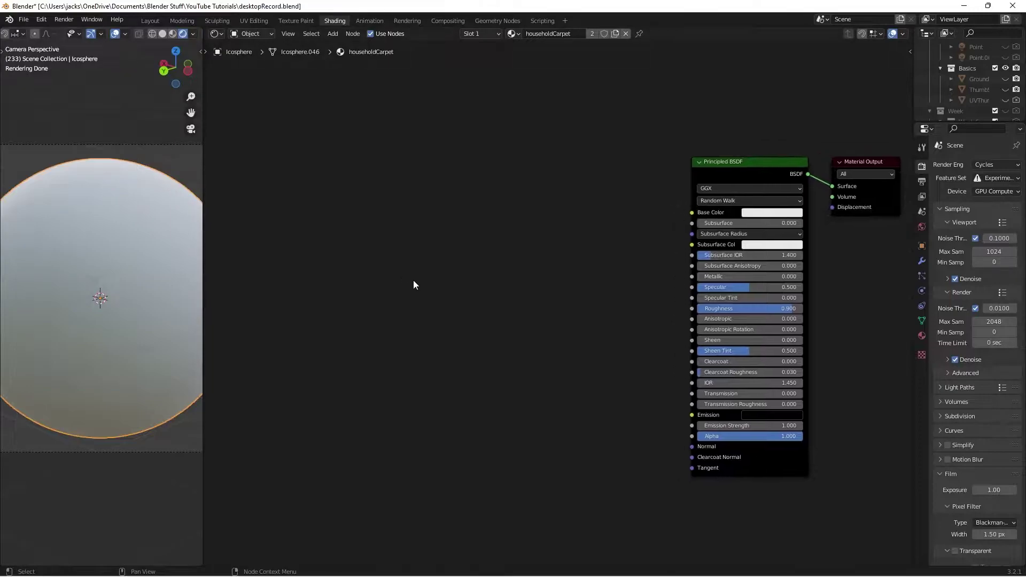
{"action": "key", "text": "shift+a"}
{"action": "type", "text": "nois"}
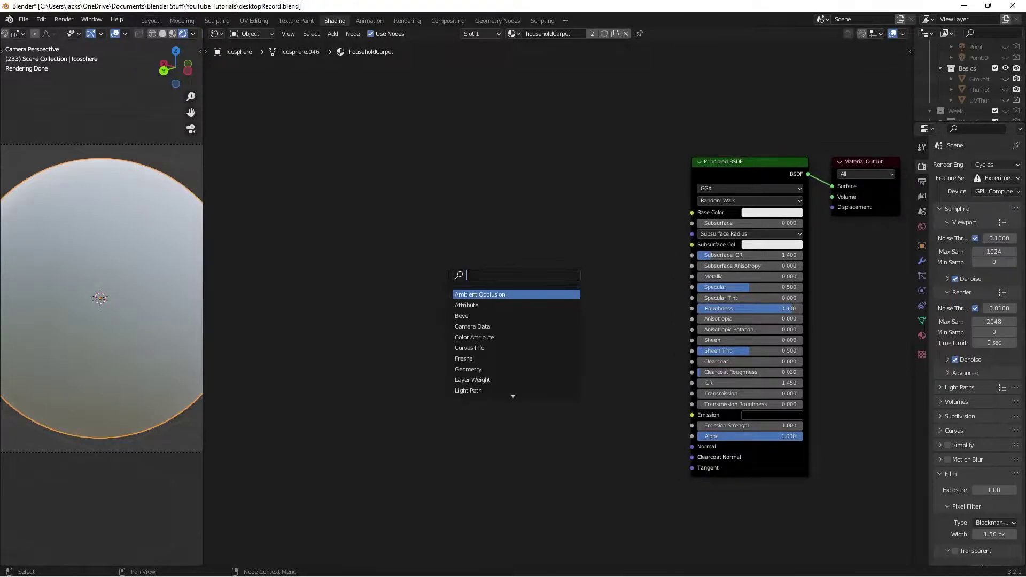
{"action": "type", "text": "e"}
{"action": "key", "text": "Down"}
{"action": "key", "text": "Return"}
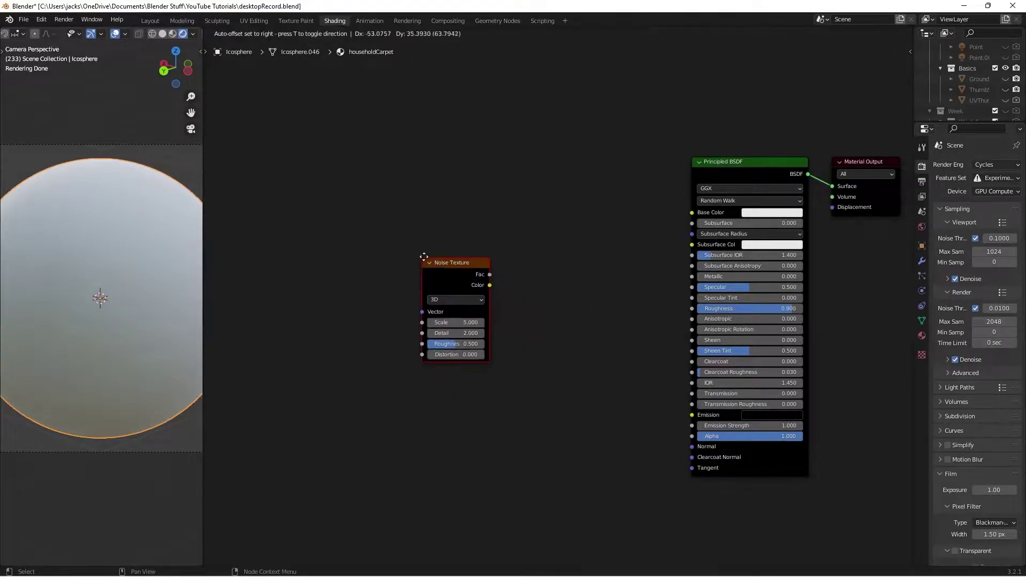
{"action": "left_click", "coordinate": [291, 206]}
Step: Give the Noise Texture a Mapping and Texture Coordinate setup, feeding the Object coordinates into the Mapping vector
{"action": "middle_click_drag", "start_coordinate": [293, 181], "coordinate": [455, 199]}
{"action": "left_click_drag", "start_coordinate": [468, 250], "coordinate": [410, 286]}
{"action": "key", "text": "ctrl+t"}
{"action": "middle_click_drag", "start_coordinate": [330, 298], "coordinate": [437, 307]}
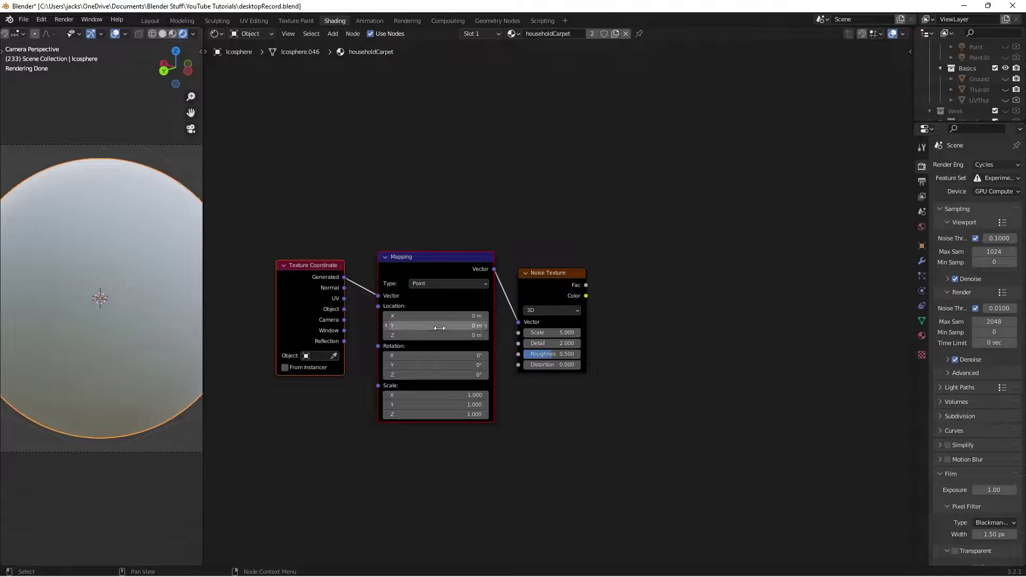
{"action": "left_click_drag", "start_coordinate": [344, 308], "coordinate": [385, 297]}
Step: Preview the Noise Texture's Fac output on the sphere and move the node slightly lower beside the Mapping node
{"action": "middle_click_drag", "start_coordinate": [662, 293], "coordinate": [507, 270]}
{"action": "scroll", "coordinate": [506, 271], "scroll_direction": "up", "scroll_amount": 1}
{"action": "left_click", "coordinate": [389, 264], "text": "ctrl+shift"}
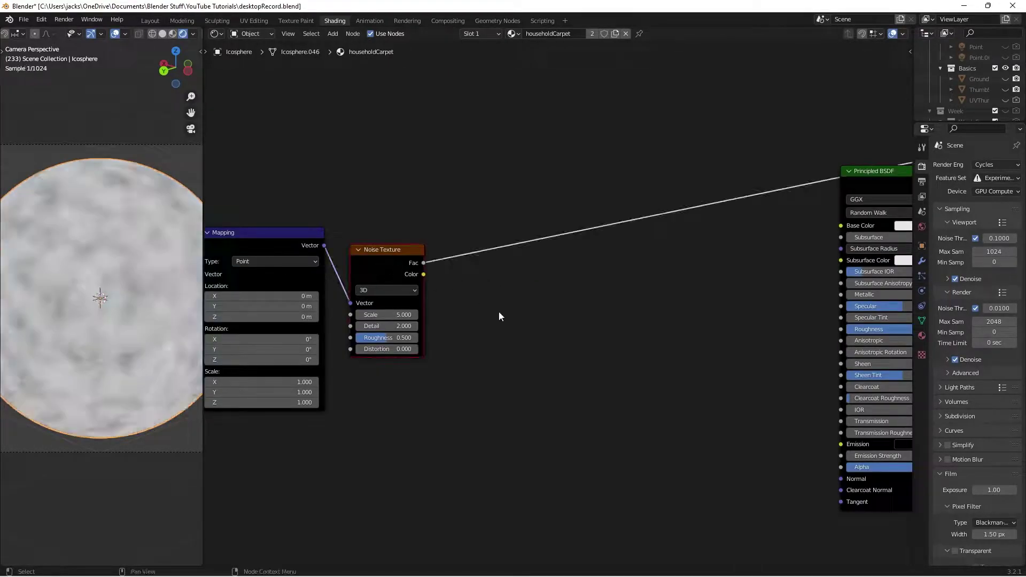
{"action": "middle_click_drag", "start_coordinate": [436, 353], "coordinate": [526, 300]}
{"action": "left_click_drag", "start_coordinate": [485, 198], "coordinate": [499, 255]}
{"action": "middle_click_drag", "start_coordinate": [621, 309], "coordinate": [562, 276]}
Step: Add a MixRGB node after the Noise Texture
{"action": "left_click", "coordinate": [562, 276]}
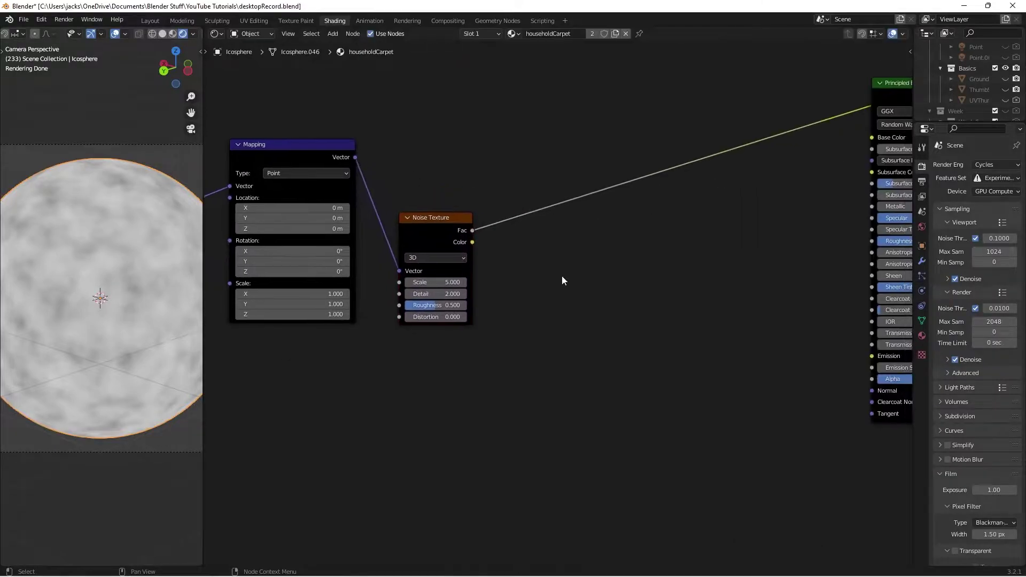
{"action": "key", "text": "shift+a"}
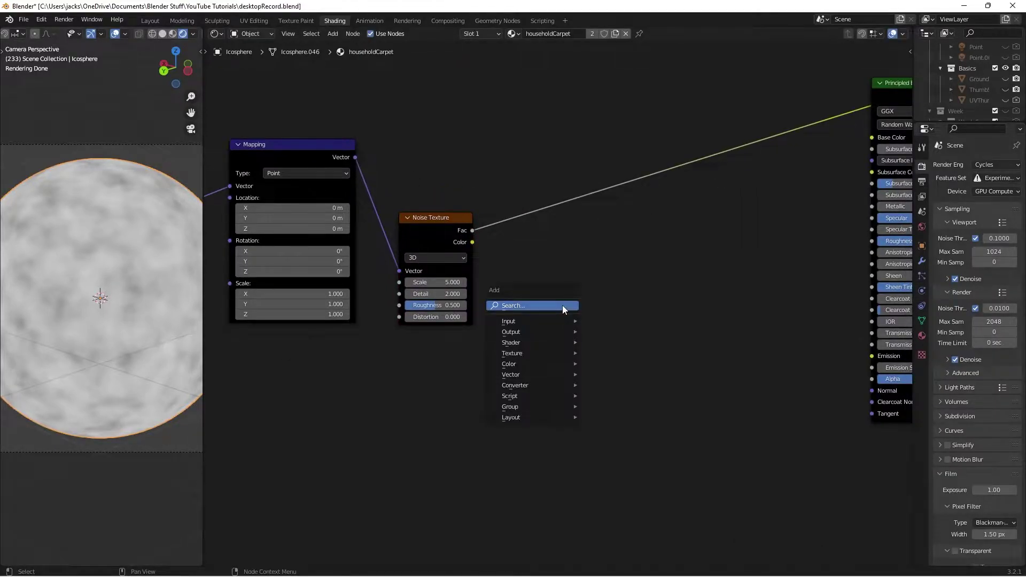
{"action": "left_click", "coordinate": [562, 306]}
{"action": "type", "text": "mix"}
{"action": "key", "text": "Return"}
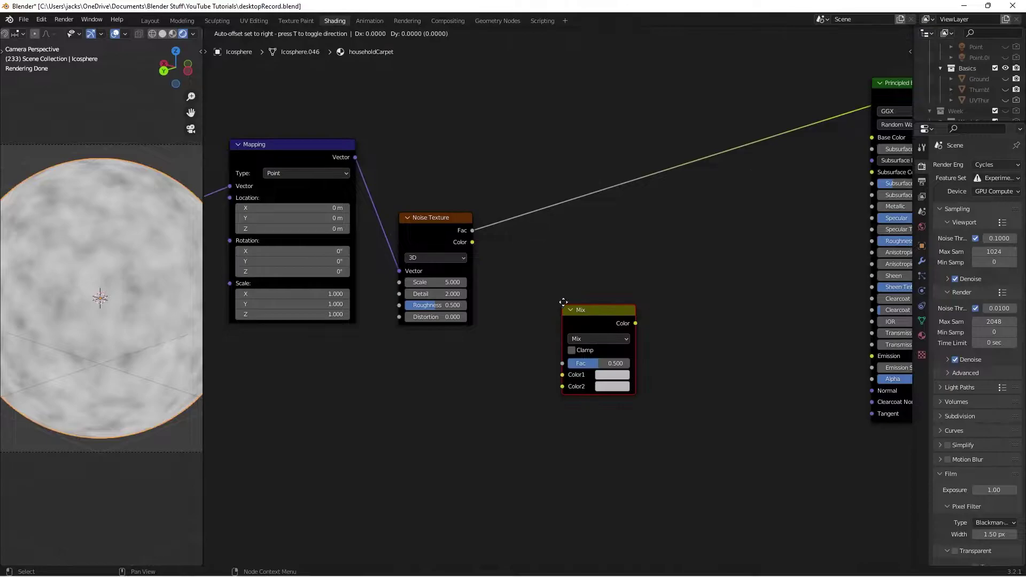
{"action": "left_click", "coordinate": [539, 259]}
Step: Link the Noise Texture's Color to Color1 and the Mapping's Vector to Color2 of the Mix node, and preview the mix
{"action": "left_click_drag", "start_coordinate": [472, 242], "coordinate": [539, 332]}
{"action": "left_click_drag", "start_coordinate": [355, 157], "coordinate": [539, 344]}
{"action": "left_click", "coordinate": [568, 268], "text": "ctrl+shift"}
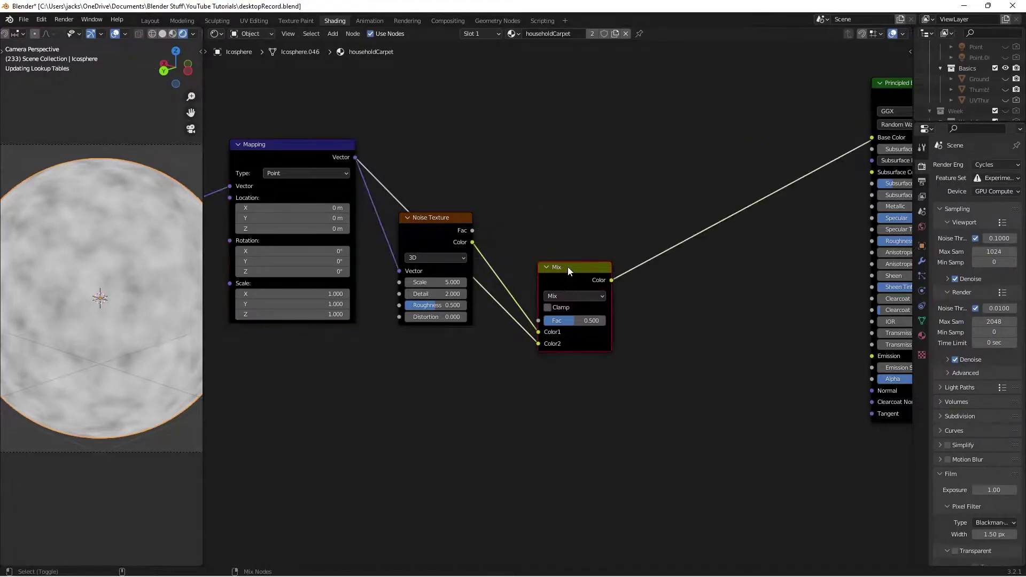
Step: Set the Mix node's Fac to 0.900 and move the node closer to the Noise Texture
{"action": "scroll", "coordinate": [571, 250], "scroll_direction": "up", "scroll_amount": 1}
{"action": "left_click", "coordinate": [573, 330]}
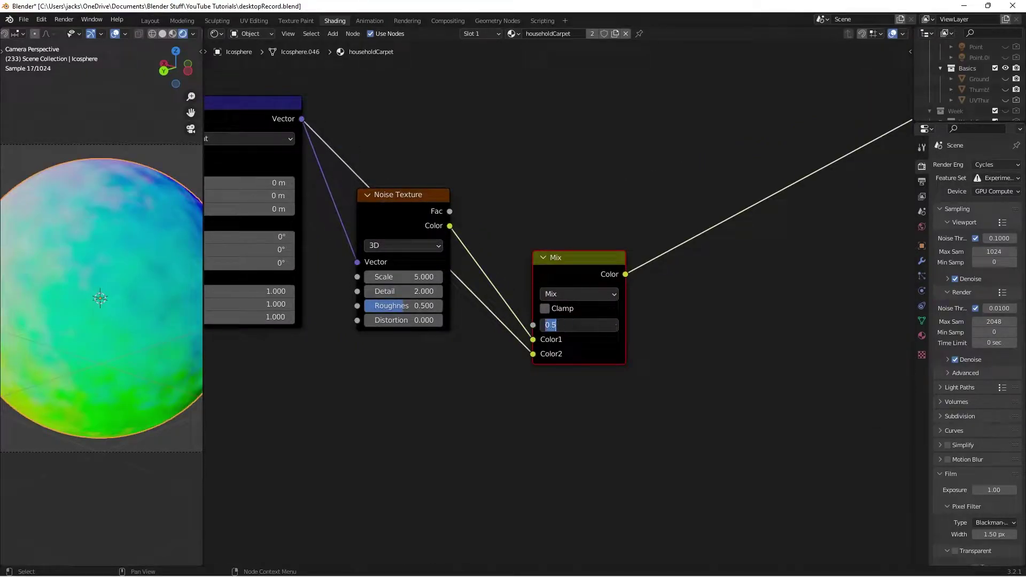
{"action": "key", "text": "Return"}
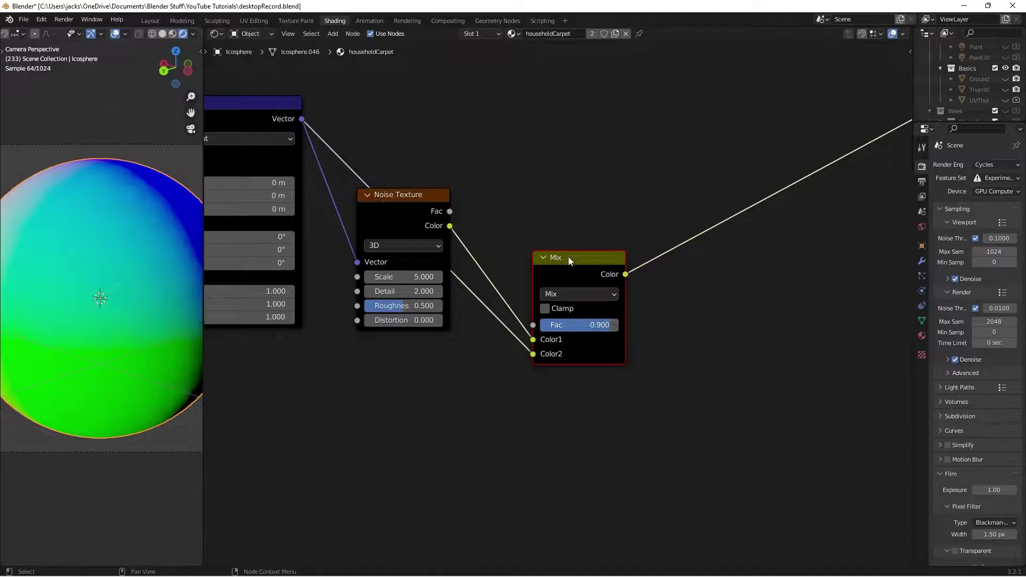
{"action": "left_click_drag", "start_coordinate": [568, 257], "coordinate": [502, 304]}
{"action": "left_click", "coordinate": [709, 389]}
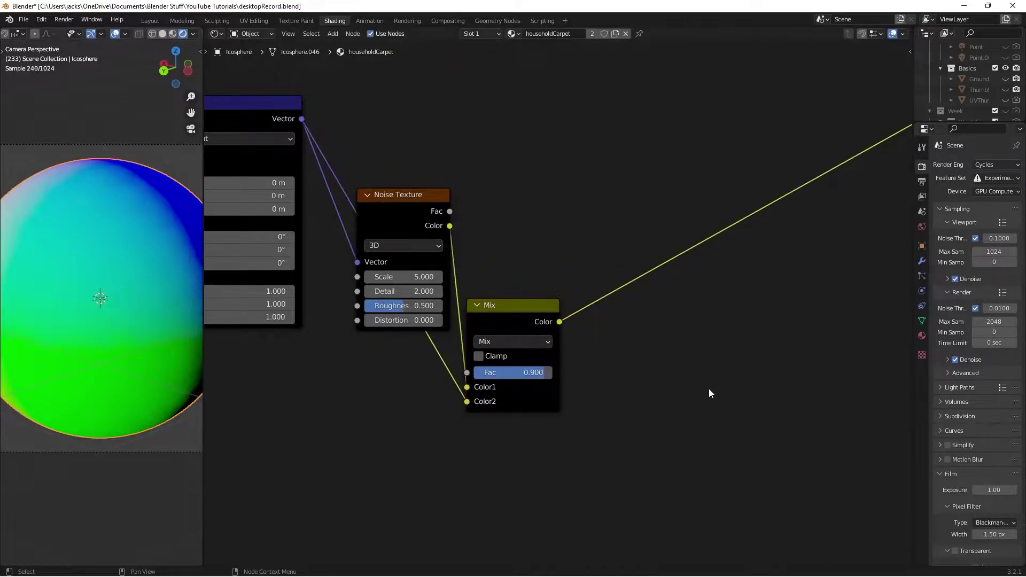
Step: Move the group of coordinate, mapping, noise and mix nodes together to free space before the shader
{"action": "scroll", "coordinate": [689, 363], "scroll_direction": "down", "scroll_amount": 4}
{"action": "left_click_drag", "start_coordinate": [318, 148], "coordinate": [685, 386]}
{"action": "key", "text": "g"}
{"action": "left_click", "coordinate": [495, 299]}
{"action": "left_click", "coordinate": [550, 276]}
Step: Add a Voronoi Texture node in the empty area below and after the Mix node
{"action": "middle_click_drag", "start_coordinate": [574, 293], "coordinate": [501, 253]}
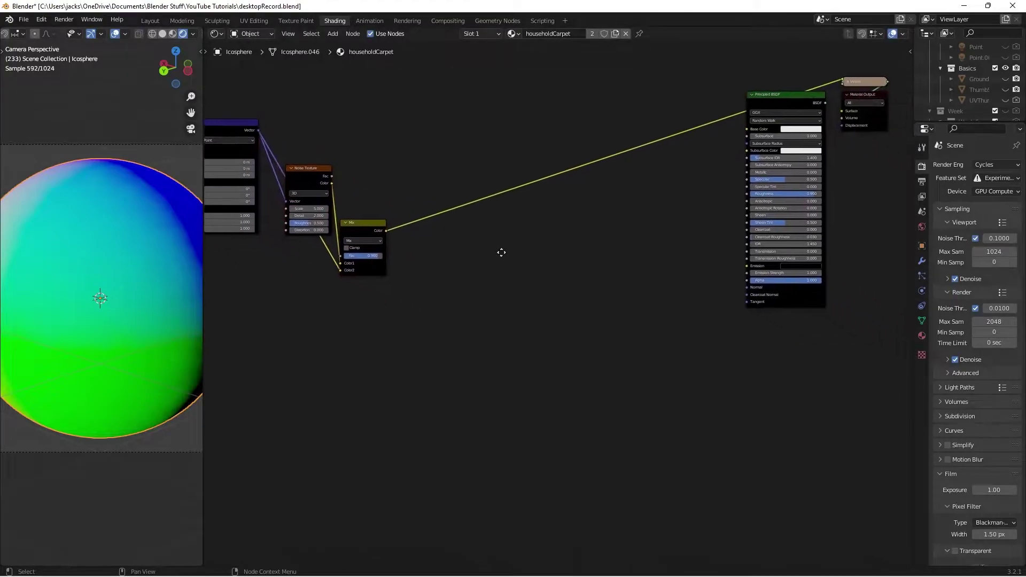
{"action": "scroll", "coordinate": [511, 267], "scroll_direction": "up", "scroll_amount": 2}
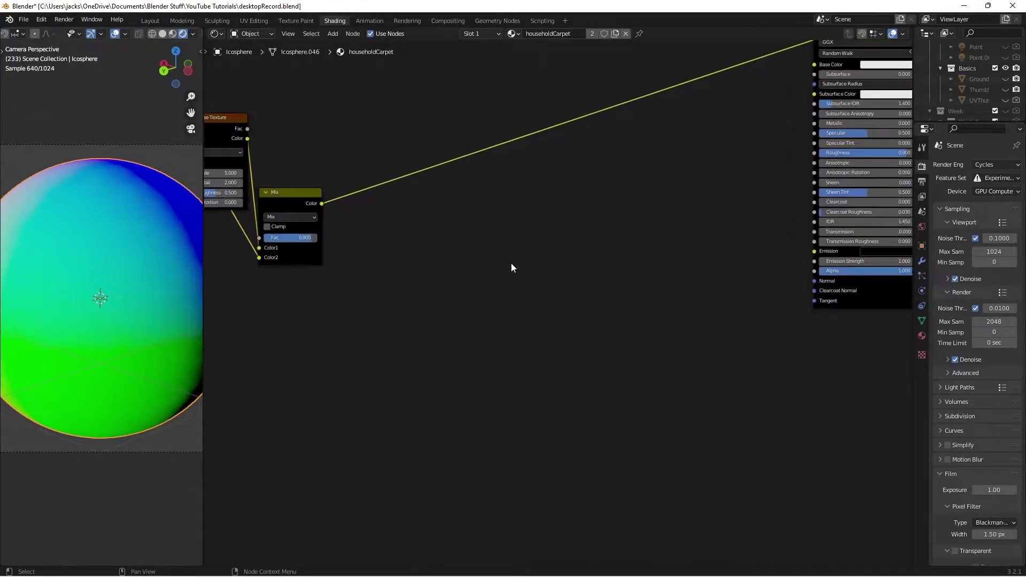
{"action": "key", "text": "shift+a"}
{"action": "left_click", "coordinate": [520, 301]}
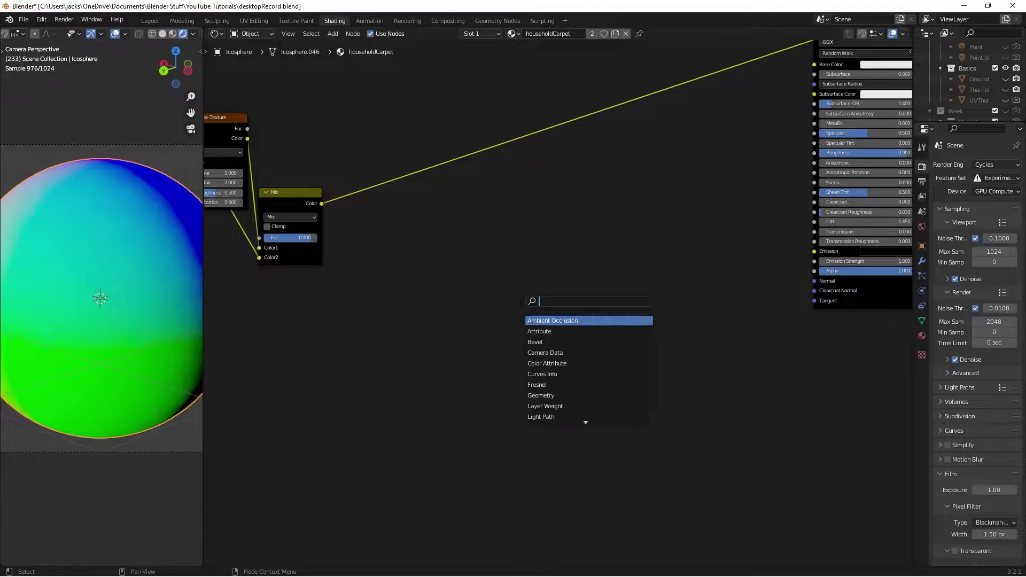
{"action": "type", "text": "voro"}
{"action": "key", "text": "Return"}
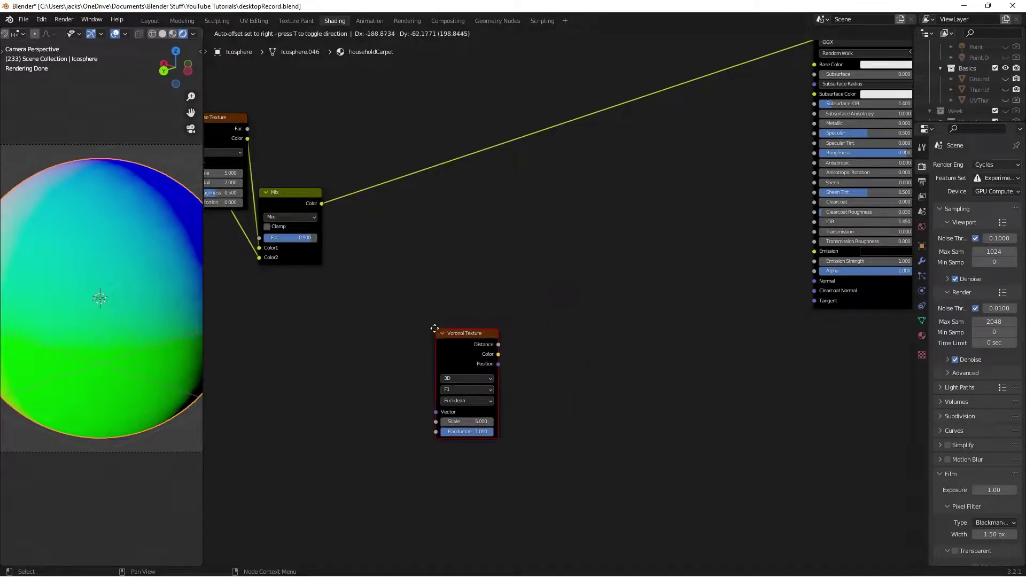
{"action": "left_click", "coordinate": [429, 324]}
Step: Preview the Voronoi Texture's Distance on the sphere and feed the Mix node's Color into its Vector input
{"action": "scroll", "coordinate": [429, 270], "scroll_direction": "up", "scroll_amount": 4}
{"action": "scroll", "coordinate": [429, 269], "scroll_direction": "up", "scroll_amount": 1}
{"action": "middle_click_drag", "start_coordinate": [432, 294], "coordinate": [509, 218]}
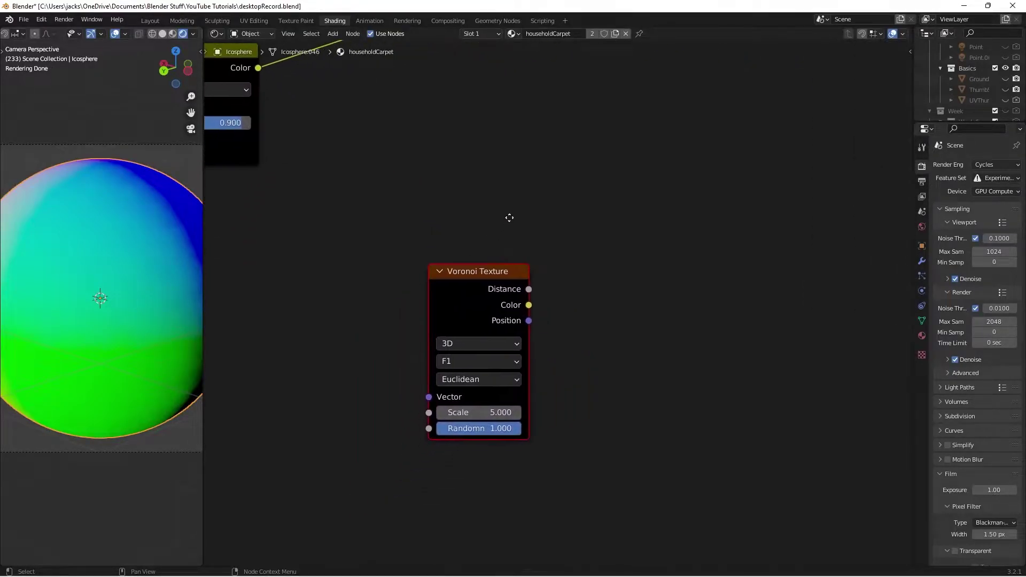
{"action": "left_click", "coordinate": [480, 291], "text": "ctrl+shift"}
{"action": "scroll", "coordinate": [262, 80], "scroll_direction": "down", "scroll_amount": 1}
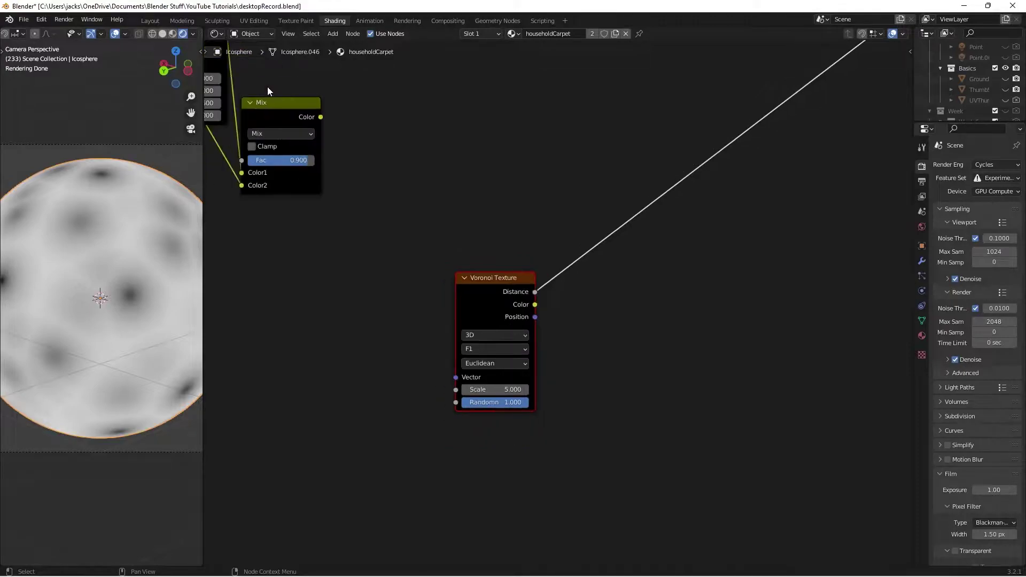
{"action": "left_click_drag", "start_coordinate": [319, 119], "coordinate": [455, 377]}
Step: Set the Voronoi Texture's scale to 100
{"action": "scroll", "coordinate": [515, 393], "scroll_direction": "up", "scroll_amount": 2}
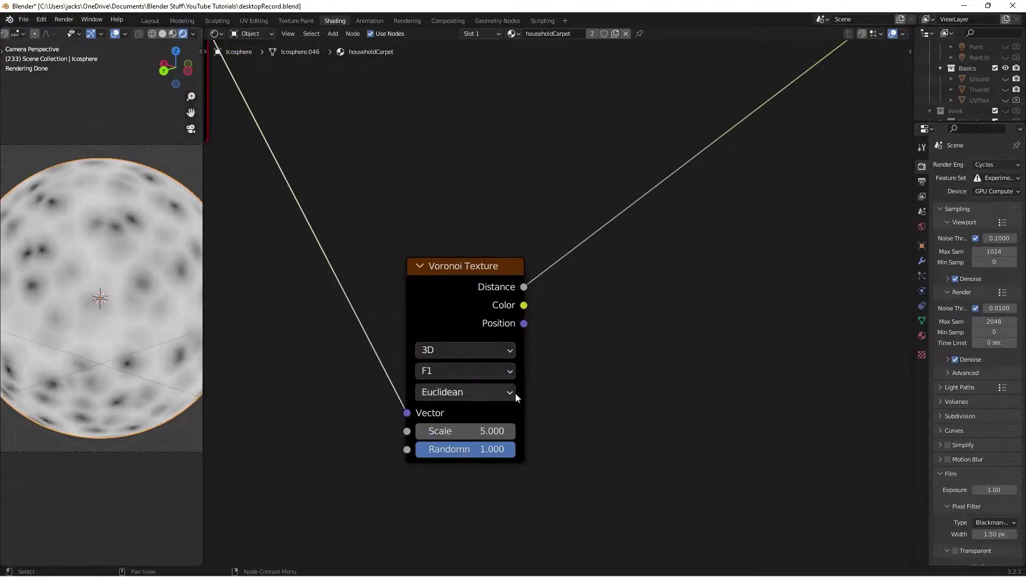
{"action": "double_click", "coordinate": [475, 407]}
{"action": "type", "text": "100"}
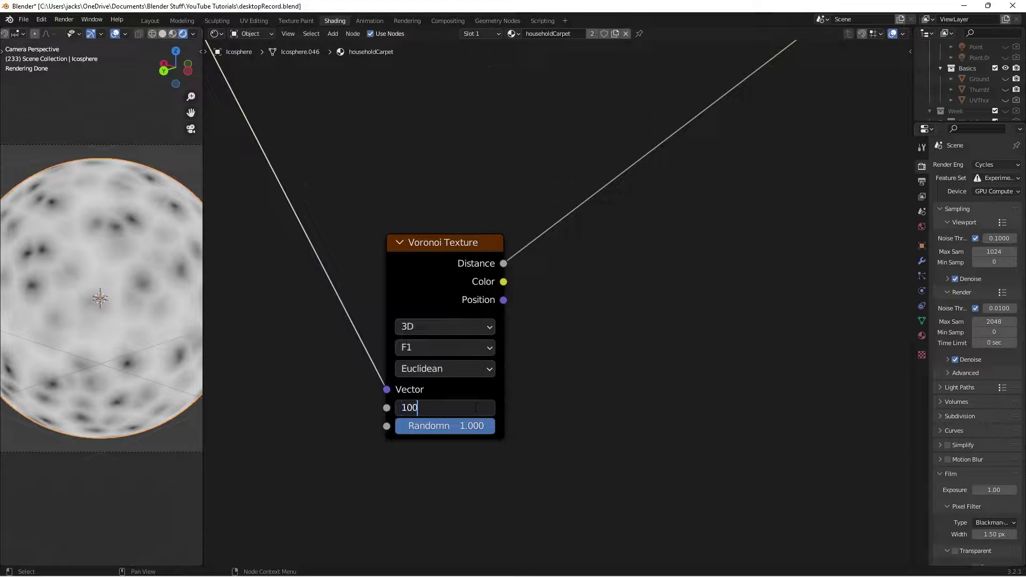
{"action": "key", "text": "Return"}
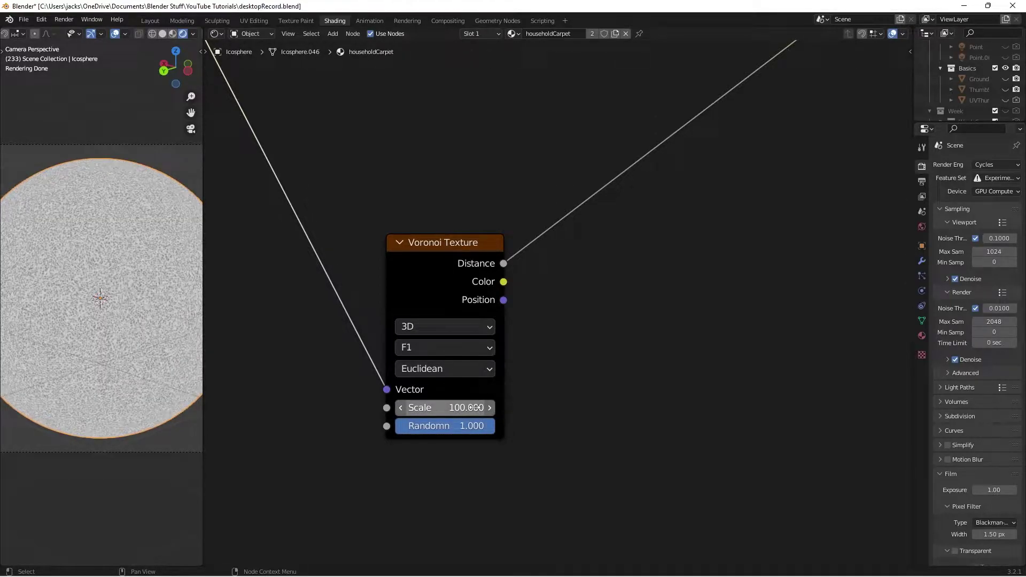
Step: Add a Math node after the Voronoi Texture and set its operation to Greater Than
{"action": "key", "text": "shift+a"}
{"action": "left_click", "coordinate": [456, 407]}
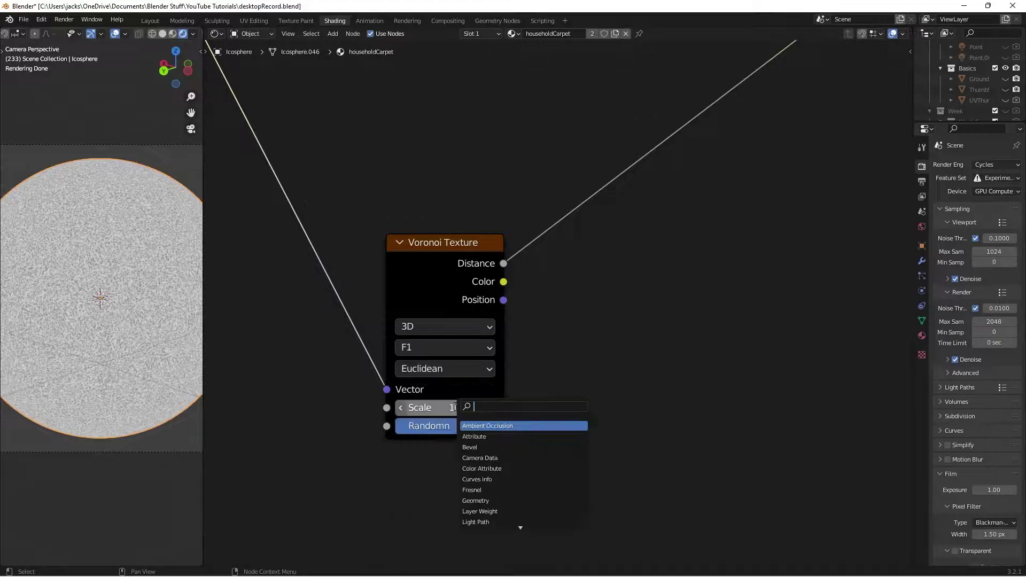
{"action": "type", "text": "add"}
{"action": "key", "text": "Return"}
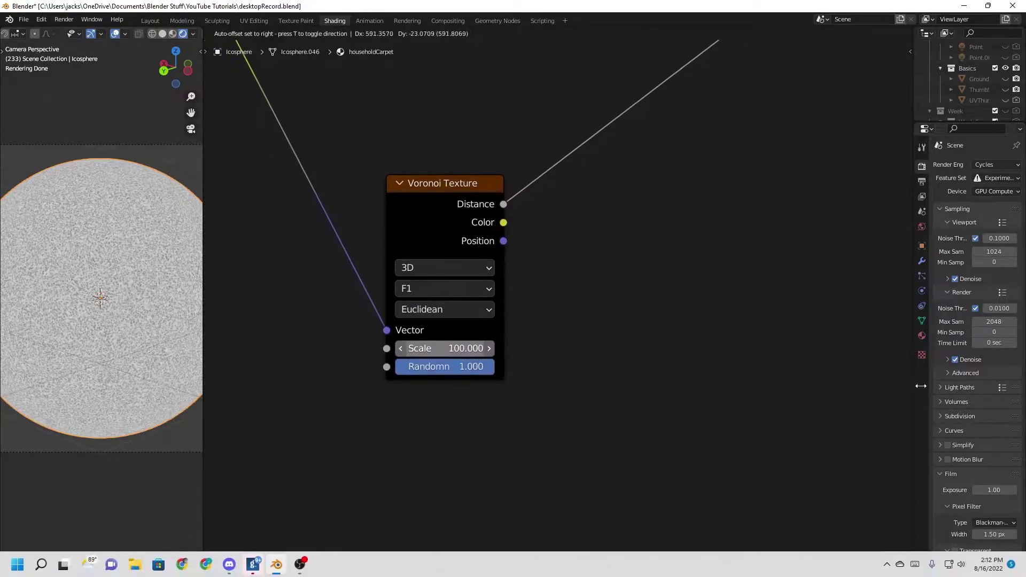
{"action": "left_click", "coordinate": [554, 181]}
{"action": "left_click", "coordinate": [614, 234]}
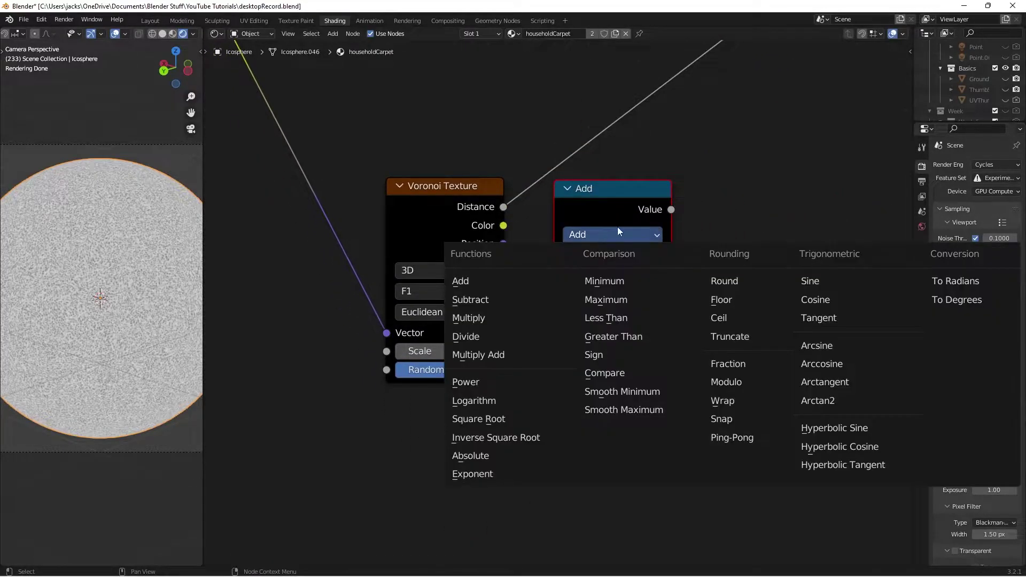
{"action": "left_click", "coordinate": [636, 337]}
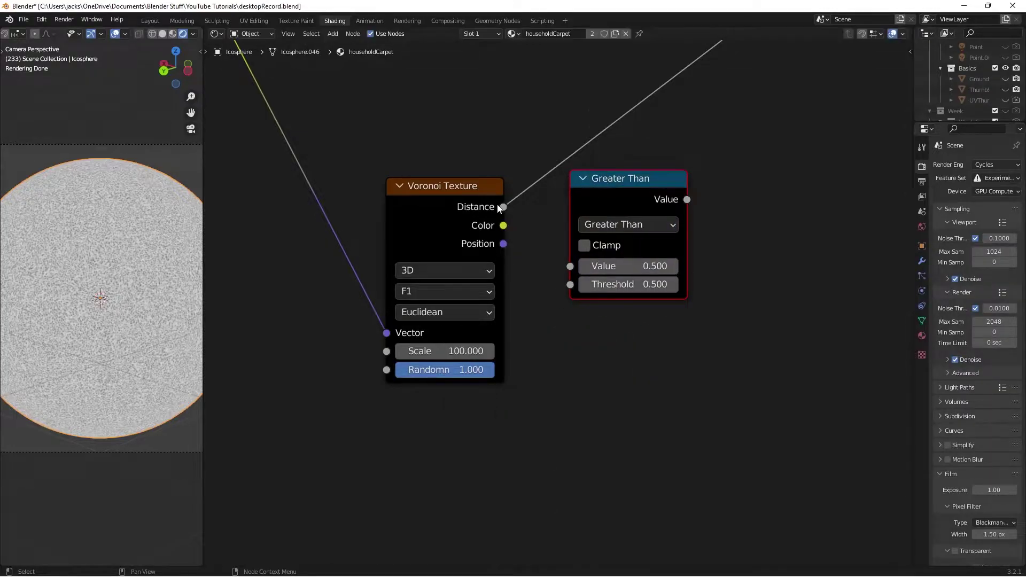
Step: Link the Voronoi Distance to the Greater Than node's Value and preview it with a threshold of 1.000
{"action": "left_click_drag", "start_coordinate": [503, 207], "coordinate": [570, 267]}
{"action": "left_click", "coordinate": [612, 284]}
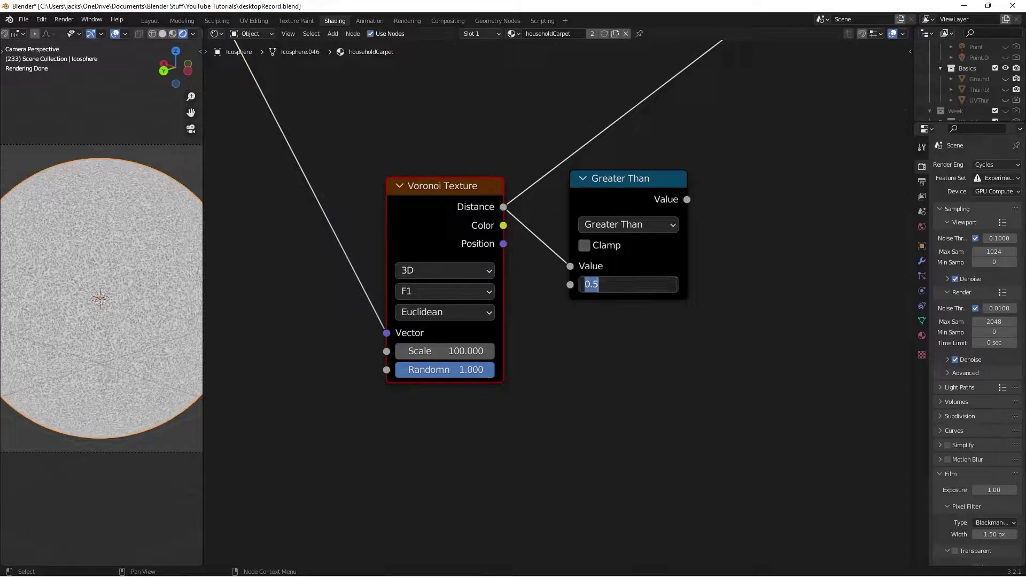
{"action": "type", "text": "1"}
{"action": "key", "text": "Return"}
{"action": "left_click_drag", "start_coordinate": [621, 195], "coordinate": [601, 204]}
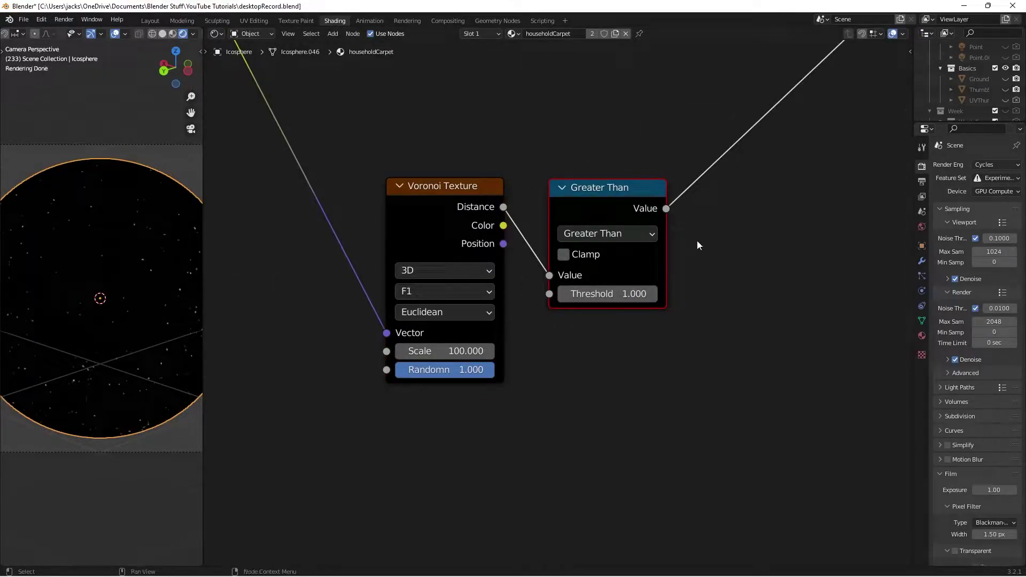
Step: Add a second MixRGB node after the Greater Than node and drive its Fac with the Greater Than value
{"action": "scroll", "coordinate": [697, 240], "scroll_direction": "down", "scroll_amount": 2}
{"action": "middle_click_drag", "start_coordinate": [697, 239], "coordinate": [551, 261]}
{"action": "left_click", "coordinate": [649, 284]}
{"action": "key", "text": "shift+a"}
{"action": "left_click", "coordinate": [624, 311]}
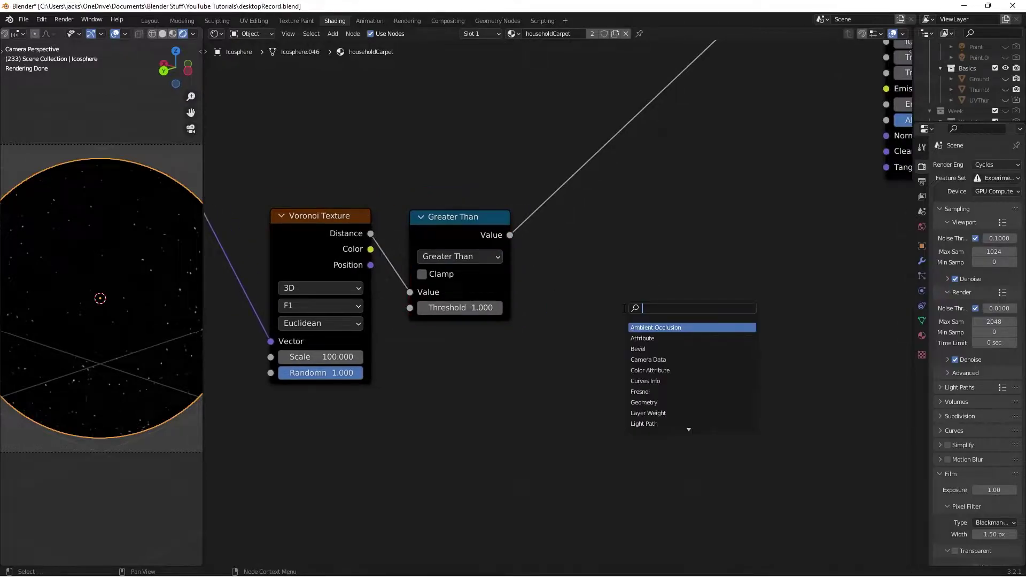
{"action": "type", "text": "mix"}
{"action": "key", "text": "Return"}
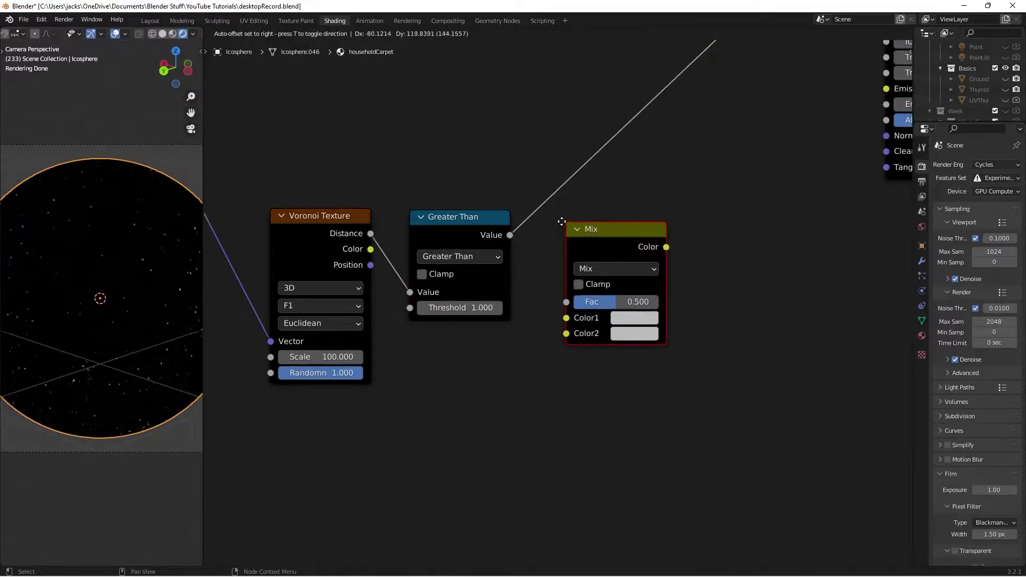
{"action": "left_click", "coordinate": [556, 219]}
{"action": "left_click_drag", "start_coordinate": [510, 235], "coordinate": [559, 302]}
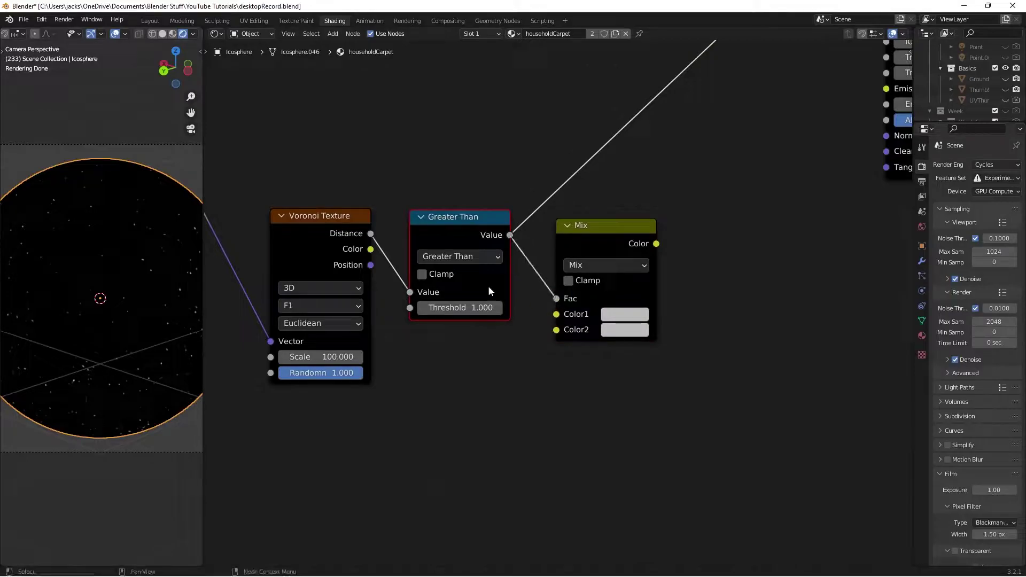
{"action": "left_click", "coordinate": [369, 238]}
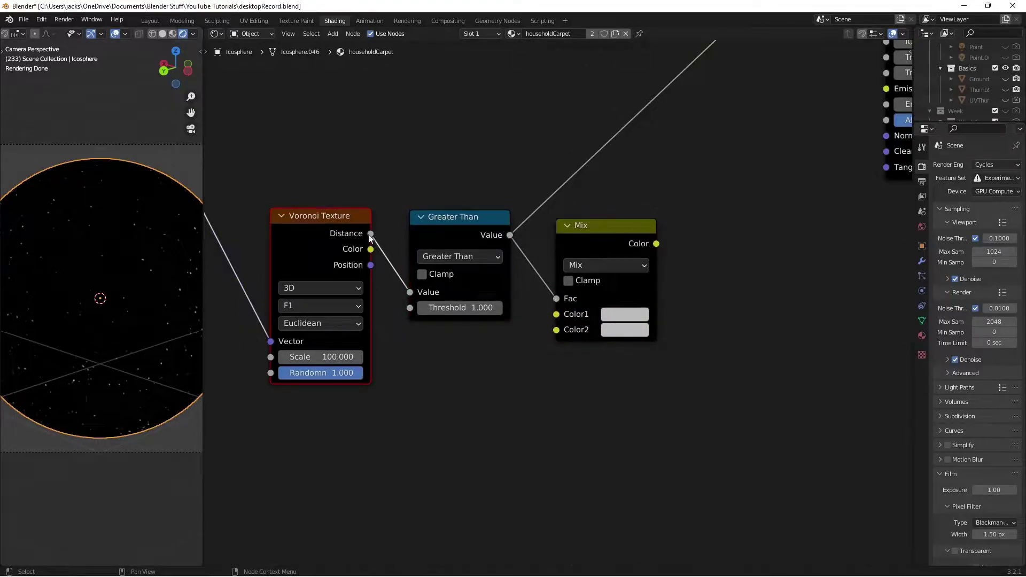
Step: Link the Voronoi Distance to the new Mix node's Color1, set Color2 to black, and preview the Mix output
{"action": "left_click_drag", "start_coordinate": [369, 238], "coordinate": [556, 314]}
{"action": "left_click", "coordinate": [625, 330]}
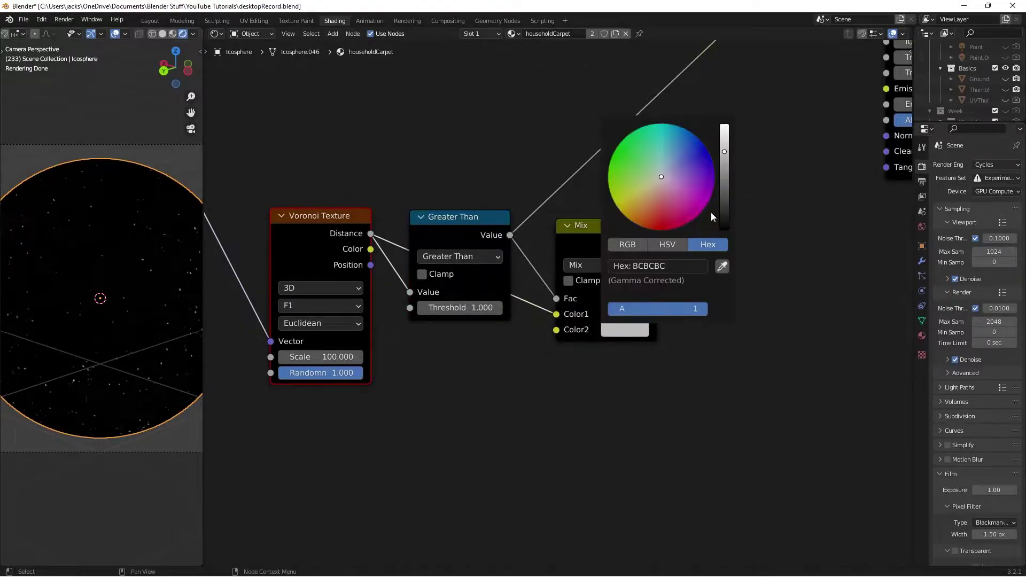
{"action": "left_click", "coordinate": [724, 224]}
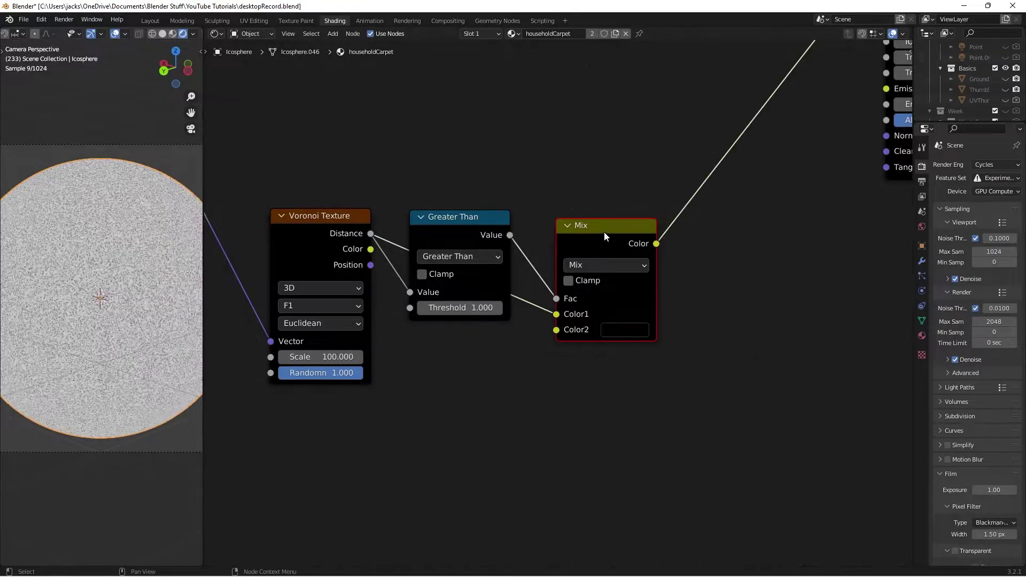
{"action": "left_click_drag", "start_coordinate": [606, 237], "coordinate": [560, 230]}
Step: Move the Voronoi Texture, Greater Than and Mix nodes together lower in the node graph to free space above them
{"action": "scroll", "coordinate": [368, 214], "scroll_direction": "down", "scroll_amount": 3}
{"action": "middle_click_drag", "start_coordinate": [372, 204], "coordinate": [401, 194]}
{"action": "scroll", "coordinate": [400, 198], "scroll_direction": "up", "scroll_amount": 1}
{"action": "left_click_drag", "start_coordinate": [353, 182], "coordinate": [618, 340]}
{"action": "key", "text": "g"}
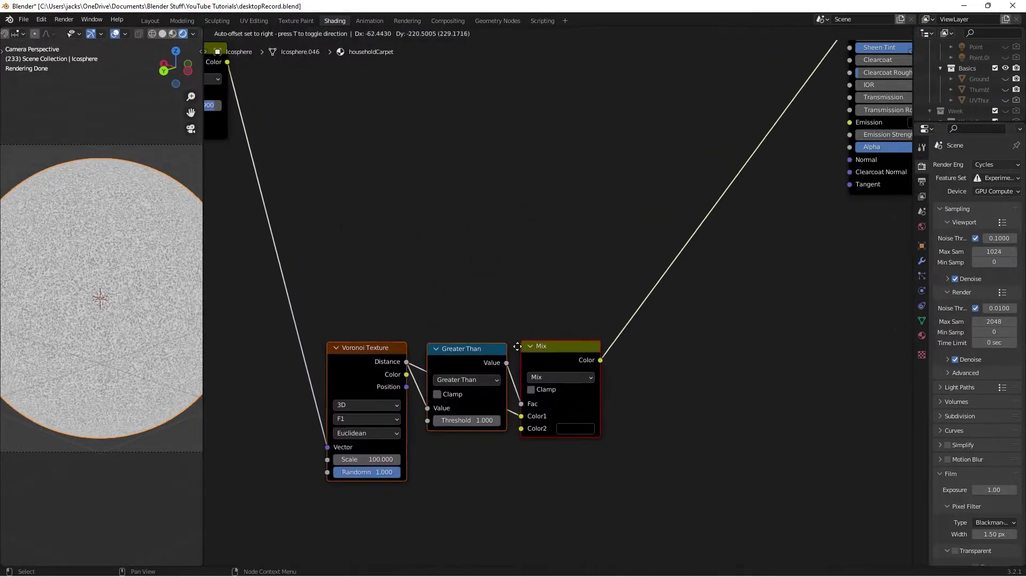
{"action": "left_click", "coordinate": [506, 372]}
{"action": "middle_click_drag", "start_coordinate": [458, 322], "coordinate": [528, 266]}
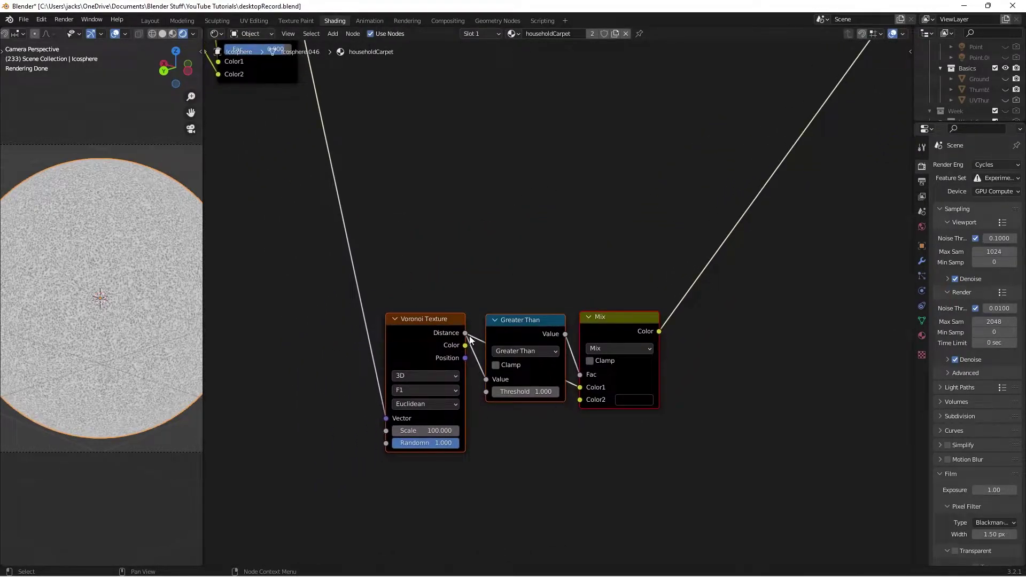
Step: Duplicate the Voronoi, Greater Than and Mix chain twice with its input links, stacking the copies evenly above the original
{"action": "key", "text": "shift+d"}
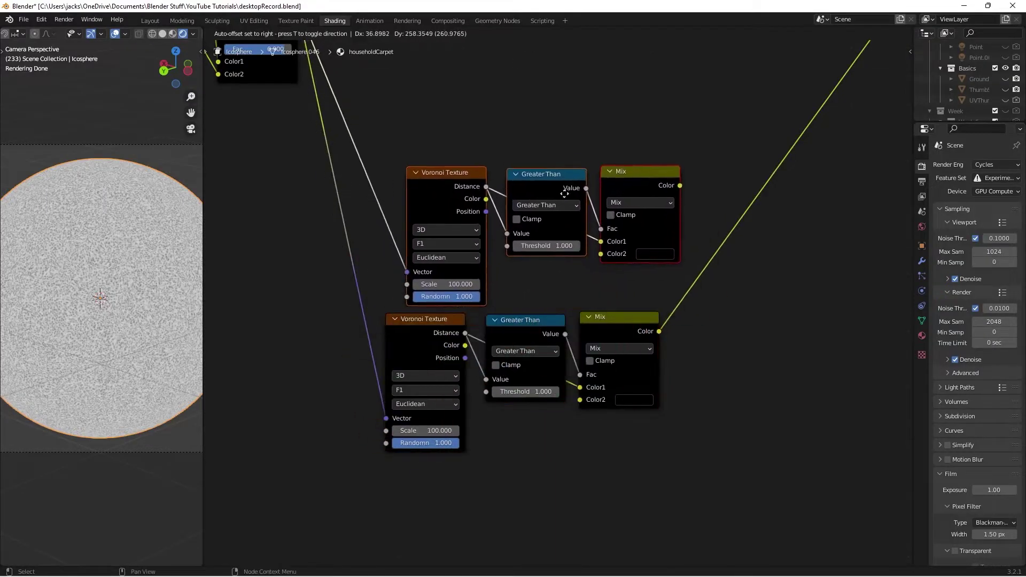
{"action": "left_click", "coordinate": [544, 180]}
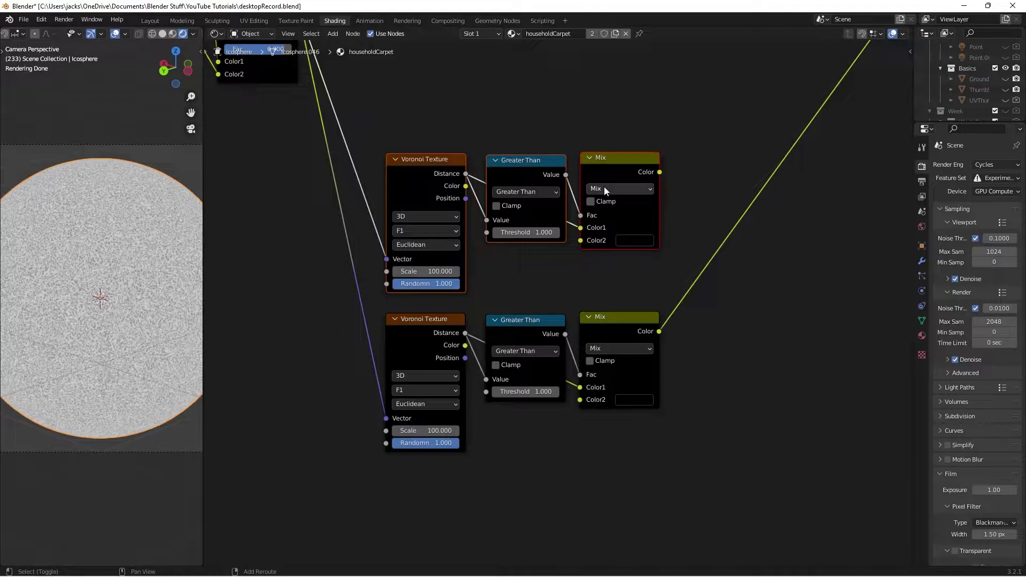
{"action": "key", "text": "shift+r"}
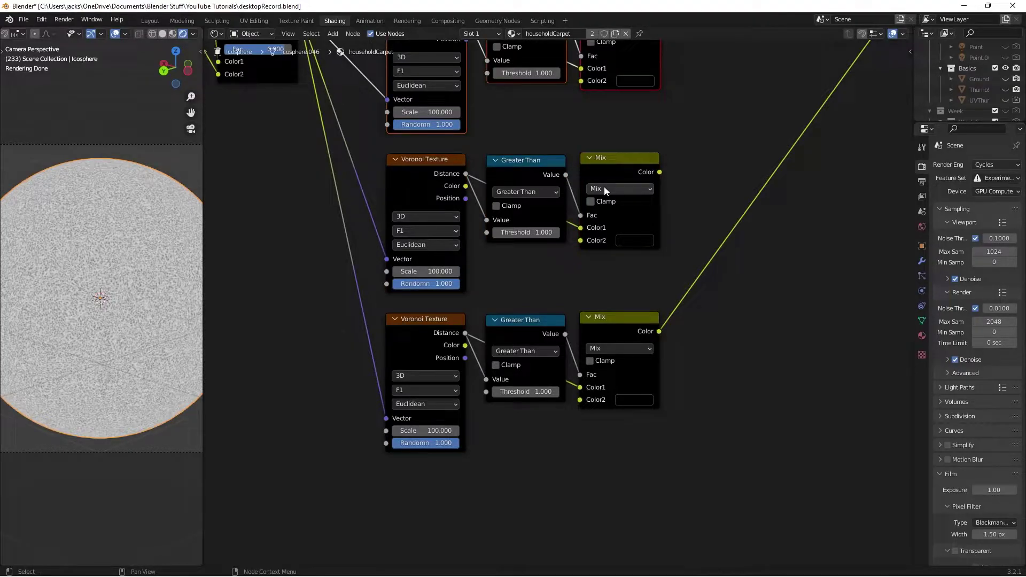
{"action": "left_click", "coordinate": [691, 193]}
Step: Preview the middle chain's Mix node and set its threshold to 0.5 and its Voronoi scale to 75
{"action": "scroll", "coordinate": [691, 161], "scroll_direction": "up", "scroll_amount": 2}
{"action": "middle_click_drag", "start_coordinate": [691, 161], "coordinate": [709, 184]}
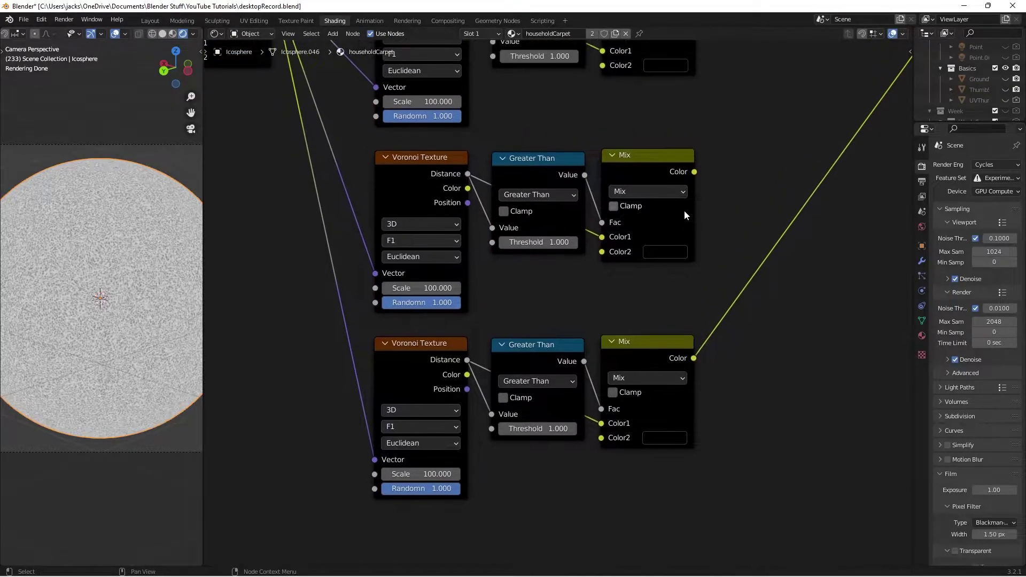
{"action": "left_click", "coordinate": [656, 172], "text": "ctrl+shift"}
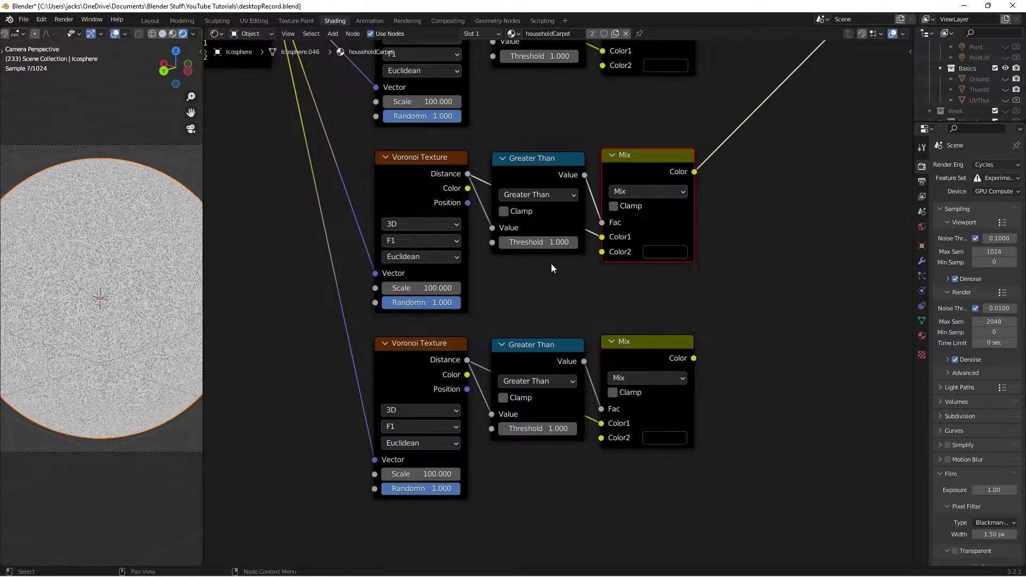
{"action": "left_click", "coordinate": [538, 244]}
{"action": "type", "text": ".5"}
{"action": "key", "text": "Return"}
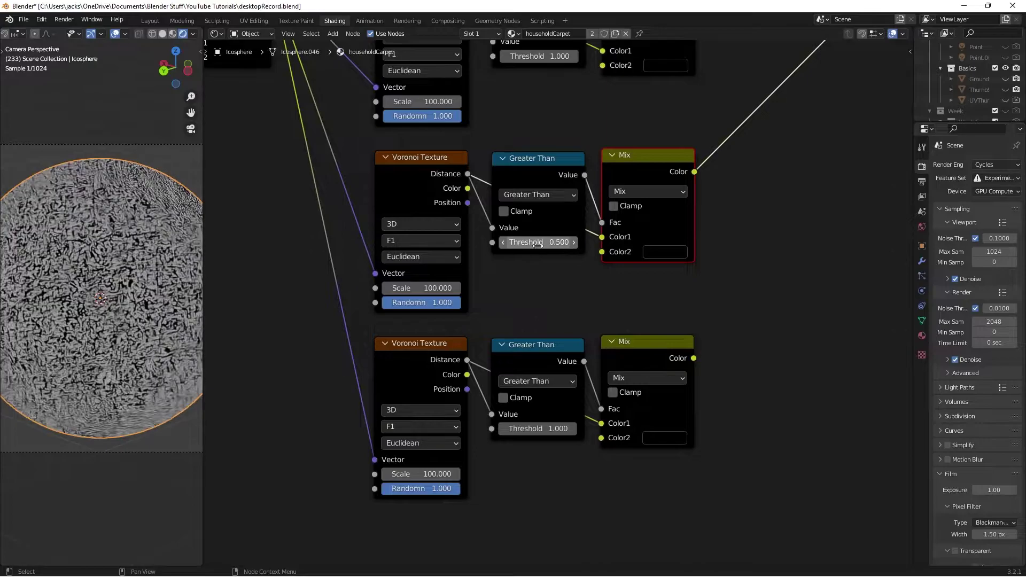
{"action": "left_click", "coordinate": [417, 288]}
{"action": "type", "text": "75"}
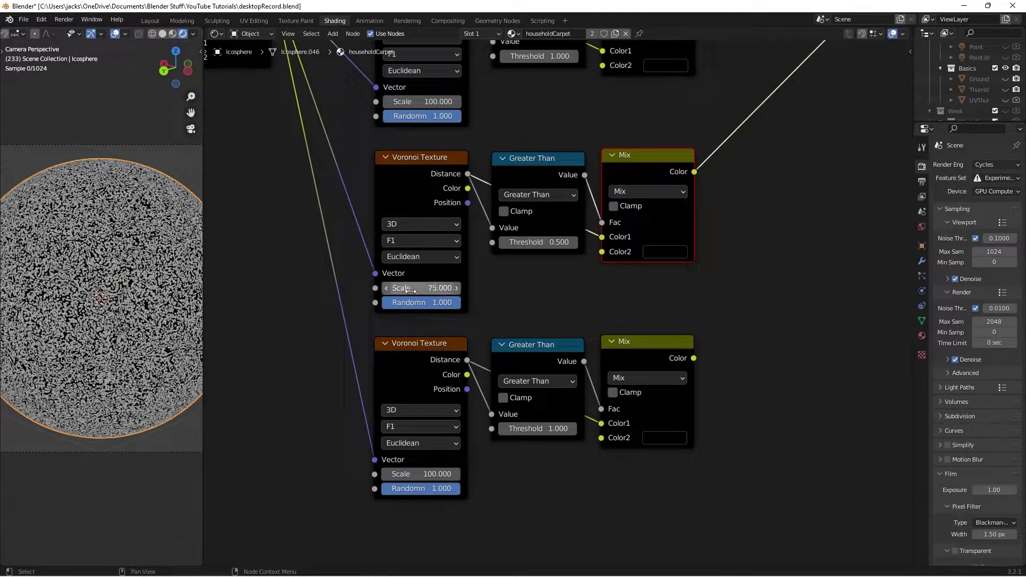
{"action": "key", "text": "Return"}
{"action": "left_click", "coordinate": [660, 280]}
Step: Link the lowest Mix node's Color into Color2 of the middle Mix node and save the file
{"action": "scroll", "coordinate": [658, 281], "scroll_direction": "up", "scroll_amount": 1}
{"action": "scroll", "coordinate": [646, 282], "scroll_direction": "up", "scroll_amount": 1}
{"action": "middle_click_drag", "start_coordinate": [747, 289], "coordinate": [637, 288]}
{"action": "left_click_drag", "start_coordinate": [617, 372], "coordinate": [498, 240]}
{"action": "scroll", "coordinate": [114, 331], "scroll_direction": "up", "scroll_amount": 2}
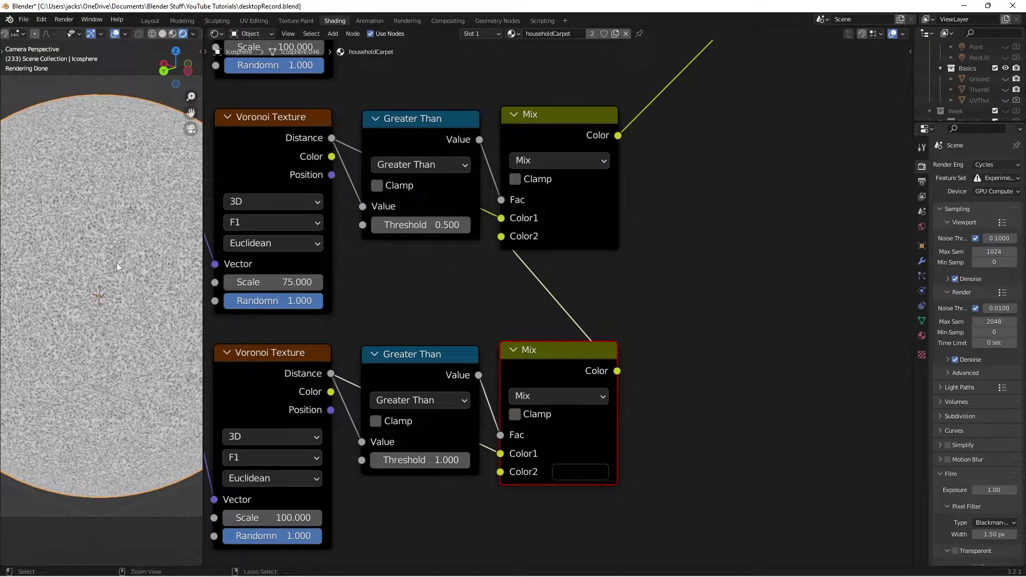
{"action": "key", "text": "ctrl+s"}
Step: Preview the uppermost chain's Mix node and set its threshold to 0.333 and its Voronoi scale to 55
{"action": "middle_click_drag", "start_coordinate": [531, 154], "coordinate": [585, 349]}
{"action": "scroll", "coordinate": [590, 293], "scroll_direction": "down", "scroll_amount": 1}
{"action": "scroll", "coordinate": [591, 293], "scroll_direction": "up", "scroll_amount": 2, "text": "shift"}
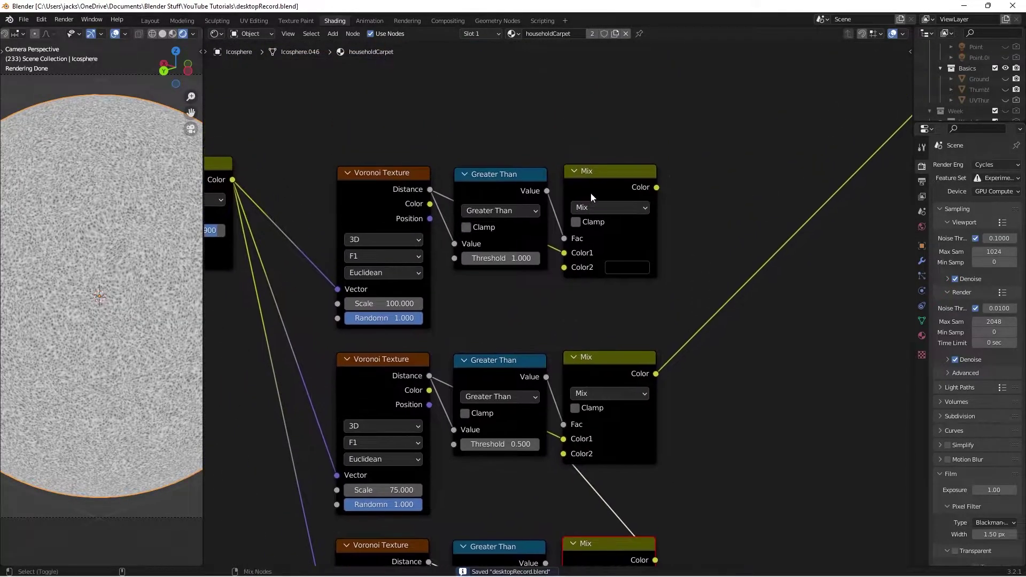
{"action": "left_click", "coordinate": [591, 194]}
{"action": "left_click", "coordinate": [497, 259]}
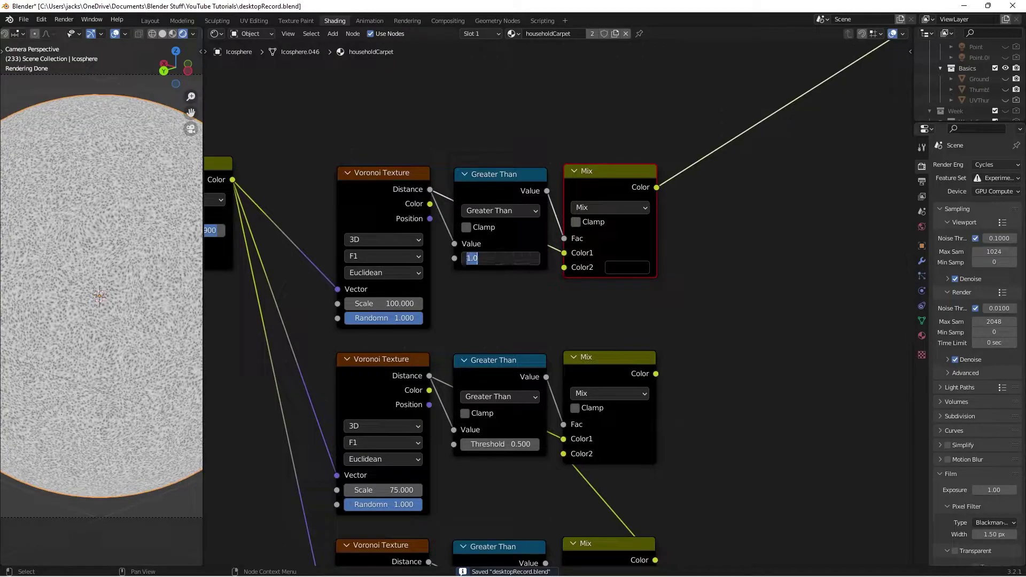
{"action": "key", "text": "Return"}
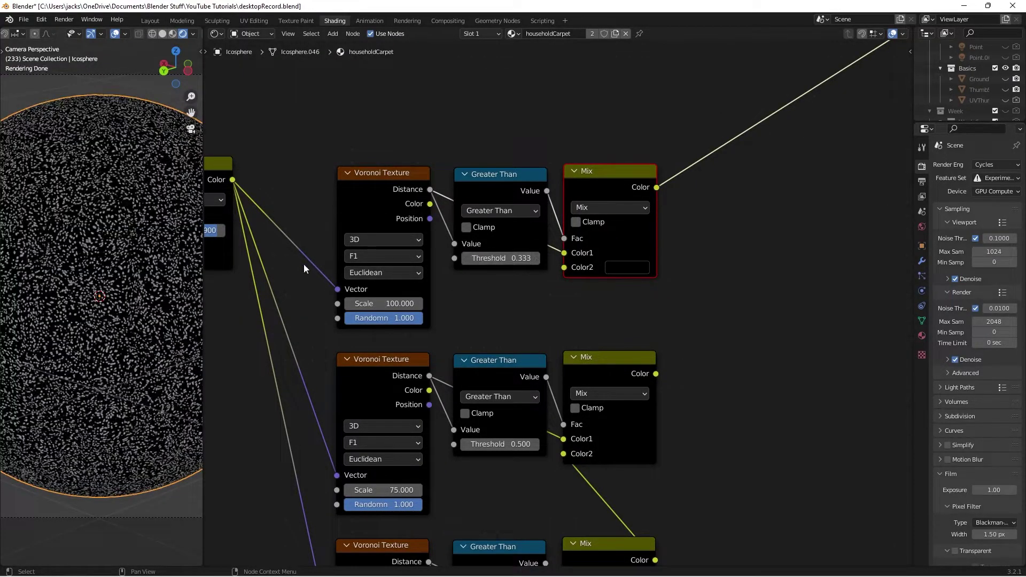
{"action": "left_click", "coordinate": [404, 303]}
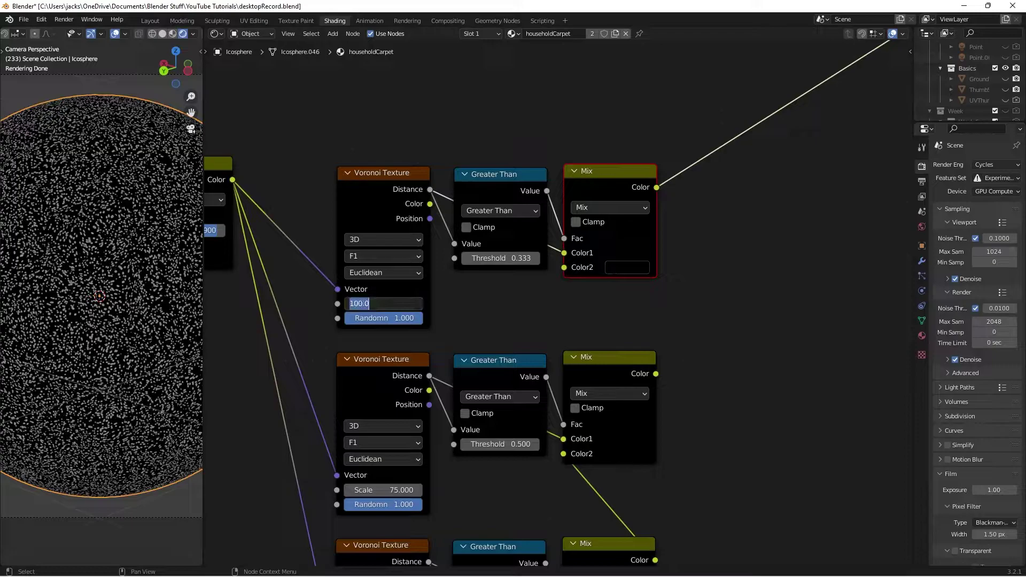
{"action": "type", "text": "55"}
{"action": "key", "text": "Return"}
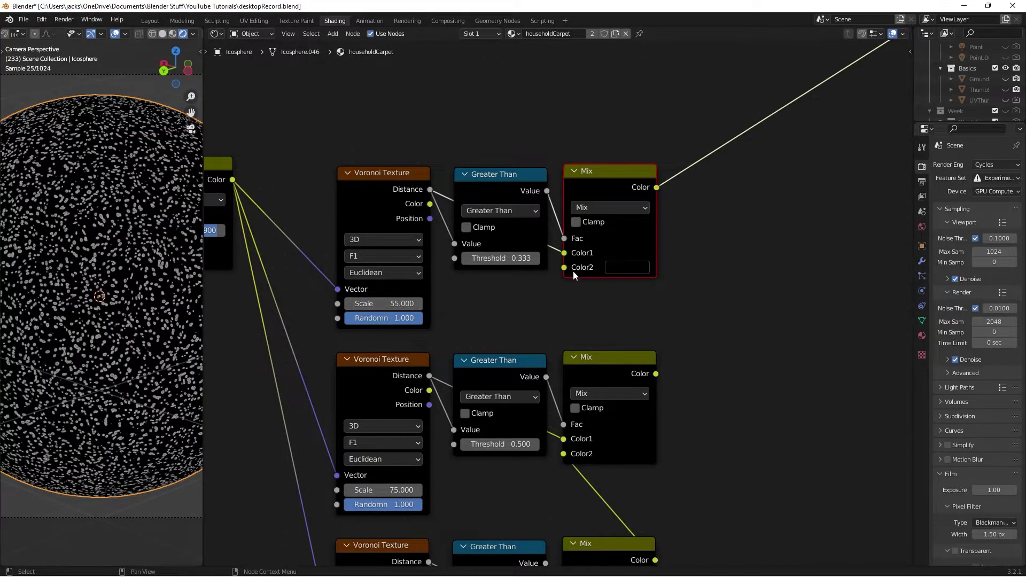
Step: Link the middle Mix node's Color into Color2 of the uppermost Mix node and save the file
{"action": "left_click", "coordinate": [652, 374]}
{"action": "left_click_drag", "start_coordinate": [655, 373], "coordinate": [564, 267]}
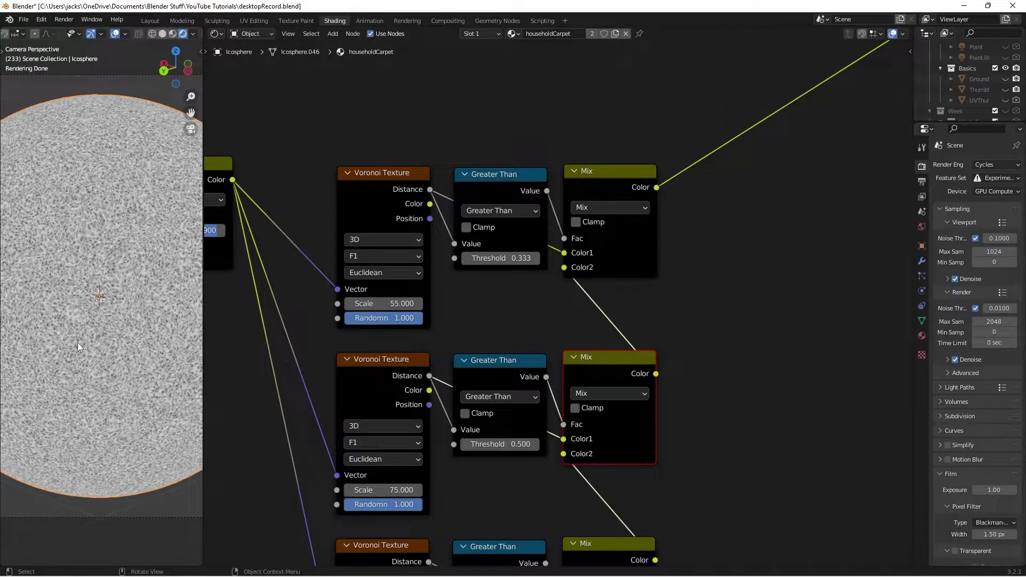
{"action": "key", "text": "ctrl+s"}
Step: Move all three Voronoi, Greater Than and Mix chains together lower in the node graph
{"action": "scroll", "coordinate": [374, 267], "scroll_direction": "down", "scroll_amount": 3}
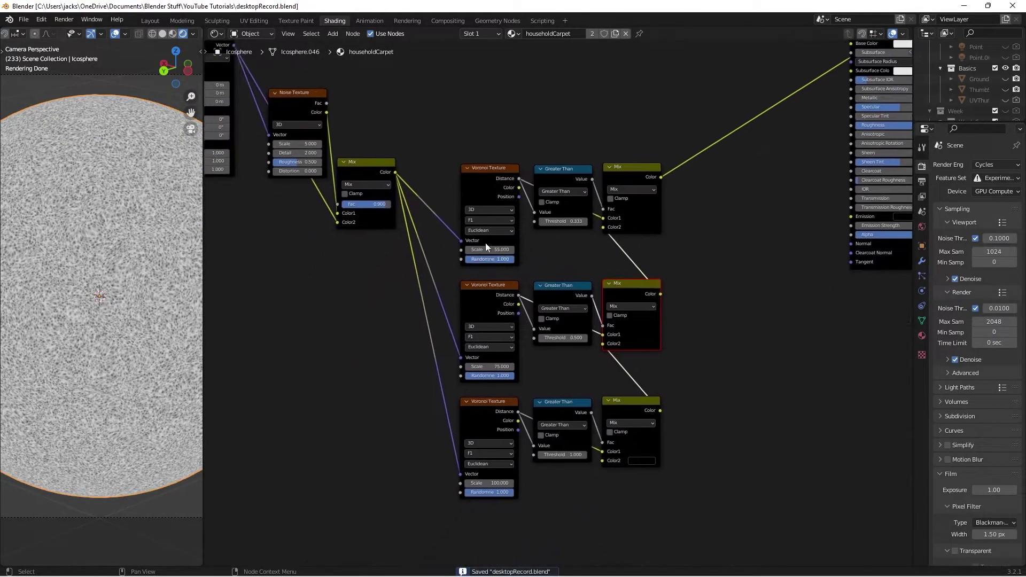
{"action": "left_click_drag", "start_coordinate": [450, 148], "coordinate": [642, 521]}
{"action": "left_click_drag", "start_coordinate": [621, 220], "coordinate": [575, 339]}
Step: Add a Bump node after the uppermost Mix node and link the Mix Color to its Height
{"action": "middle_click_drag", "start_coordinate": [706, 315], "coordinate": [602, 314]}
{"action": "scroll", "coordinate": [621, 307], "scroll_direction": "up", "scroll_amount": 4}
{"action": "key", "text": "shift+a"}
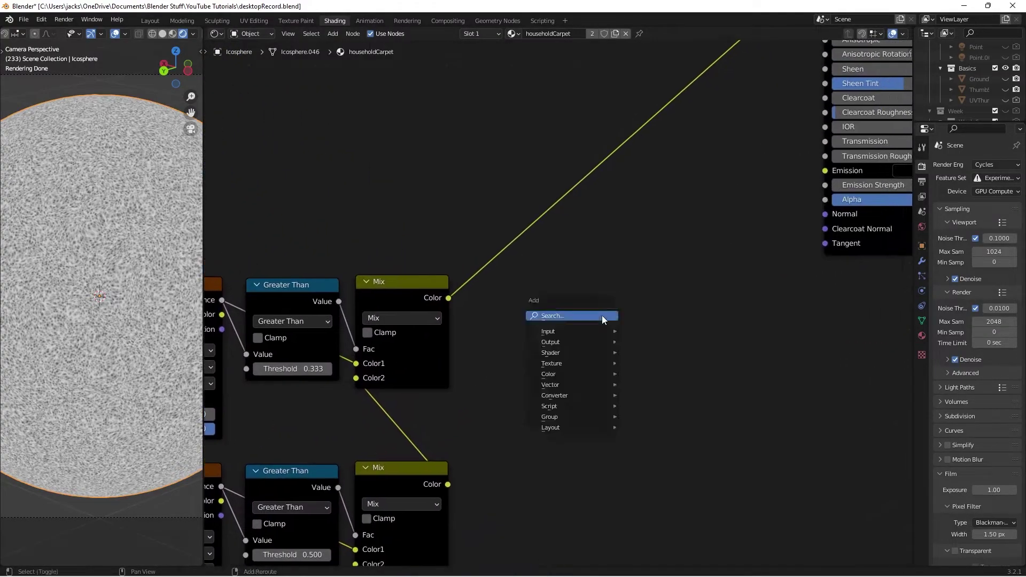
{"action": "left_click", "coordinate": [602, 316]}
{"action": "type", "text": "bump"}
{"action": "key", "text": "Return"}
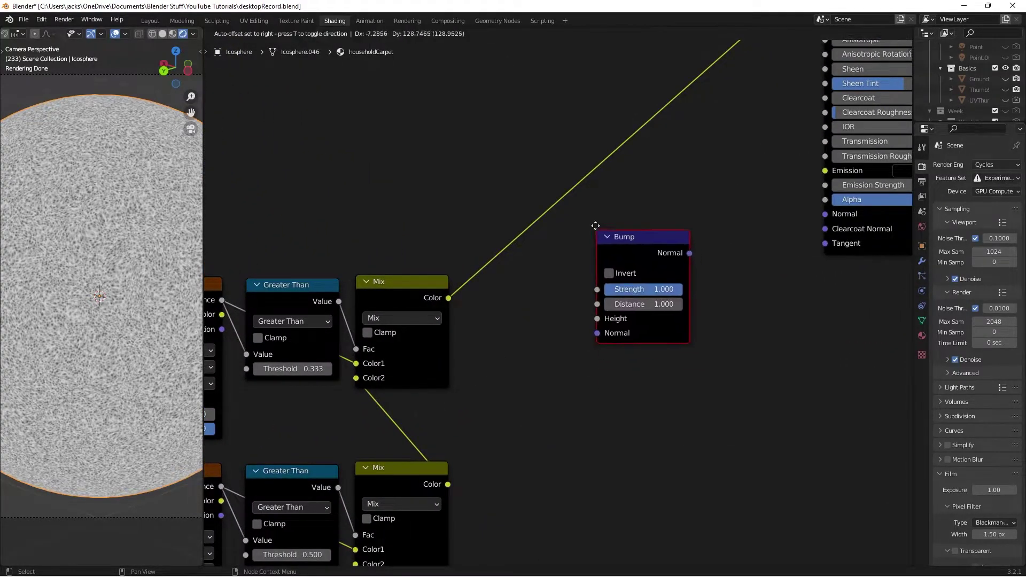
{"action": "left_click", "coordinate": [602, 315]}
{"action": "left_click_drag", "start_coordinate": [448, 297], "coordinate": [593, 302]}
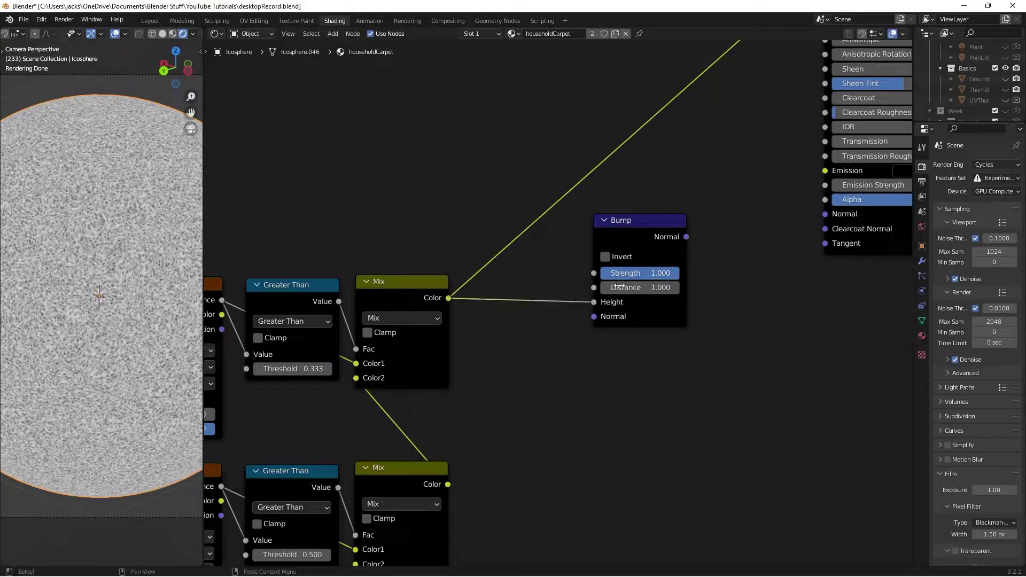
Step: Link the Bump Normal to the Principled BSDF's Normal and preview the Bump output up close
{"action": "middle_click_drag", "start_coordinate": [715, 228], "coordinate": [613, 279]}
{"action": "left_click_drag", "start_coordinate": [584, 287], "coordinate": [724, 265]}
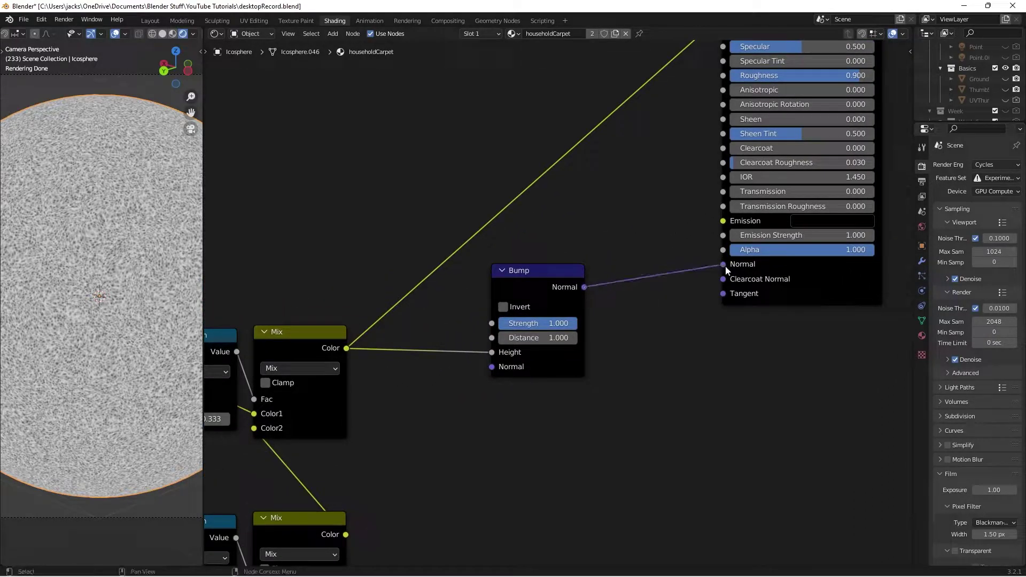
{"action": "left_click", "coordinate": [519, 283], "text": "ctrl+shift"}
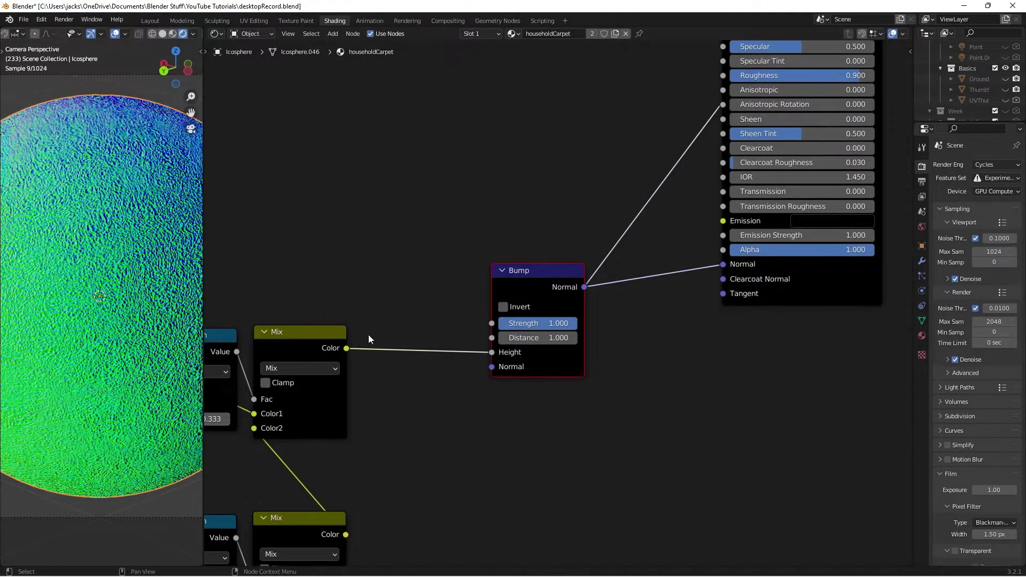
{"action": "scroll", "coordinate": [63, 275], "scroll_direction": "up", "scroll_amount": 5}
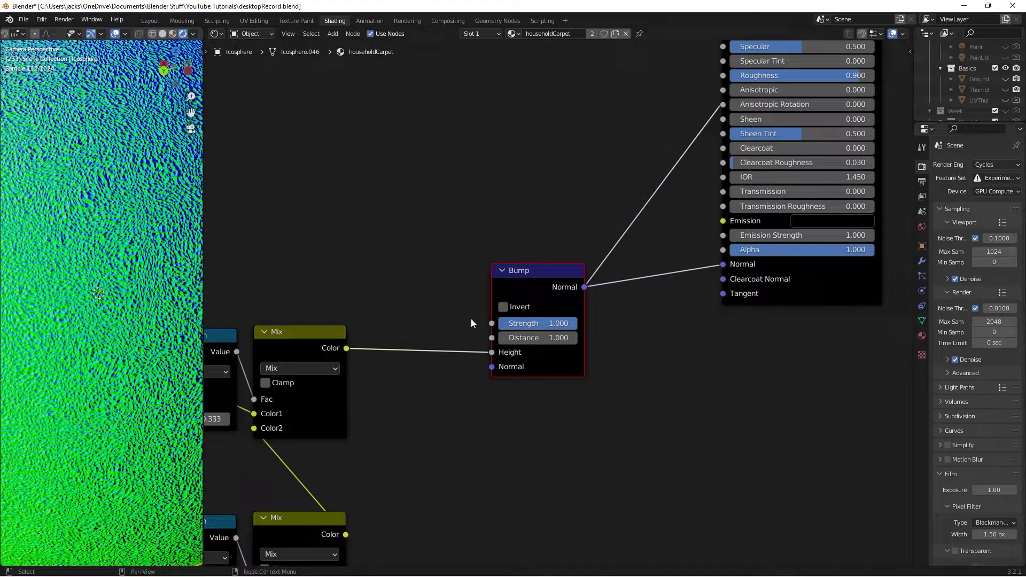
Step: Enable Invert on the Bump node and save the file
{"action": "left_click", "coordinate": [503, 307]}
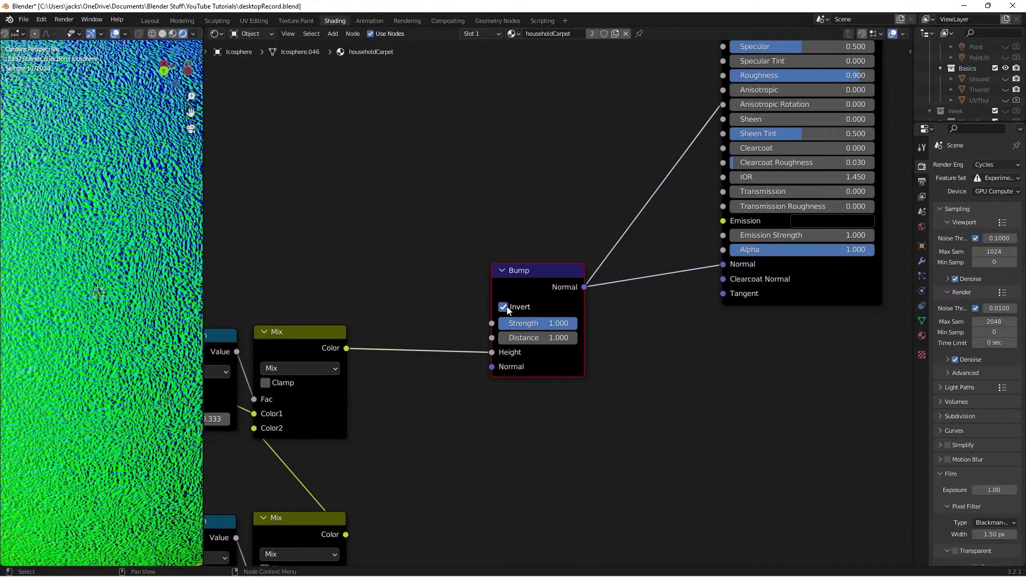
{"action": "left_click", "coordinate": [426, 217]}
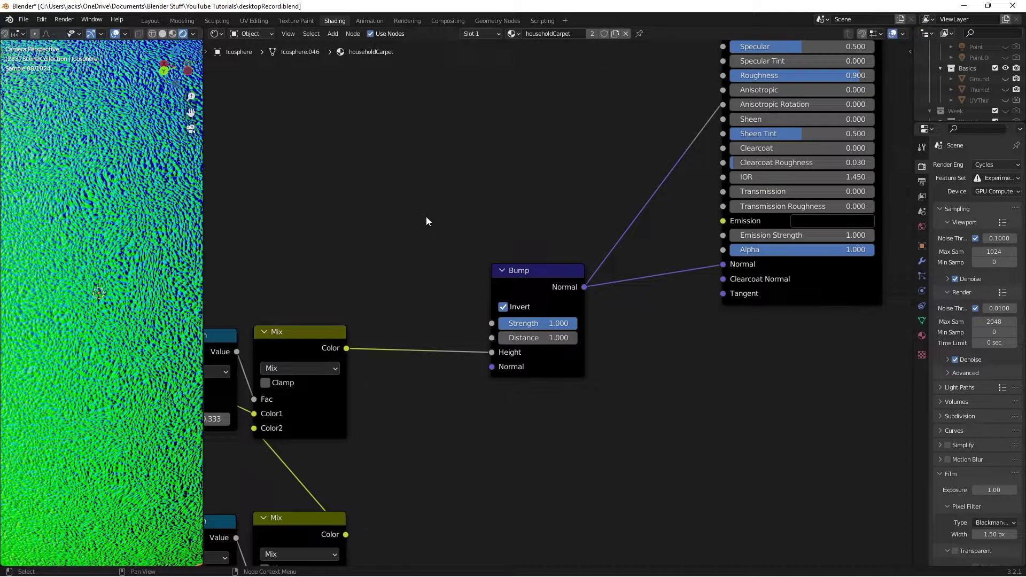
{"action": "key", "text": "ctrl+s"}
Step: Add a second Noise Texture above the existing nodes and link the Mapping Vector to its Vector input
{"action": "scroll", "coordinate": [428, 216], "scroll_direction": "down", "scroll_amount": 3}
{"action": "middle_click_drag", "start_coordinate": [425, 222], "coordinate": [439, 235]}
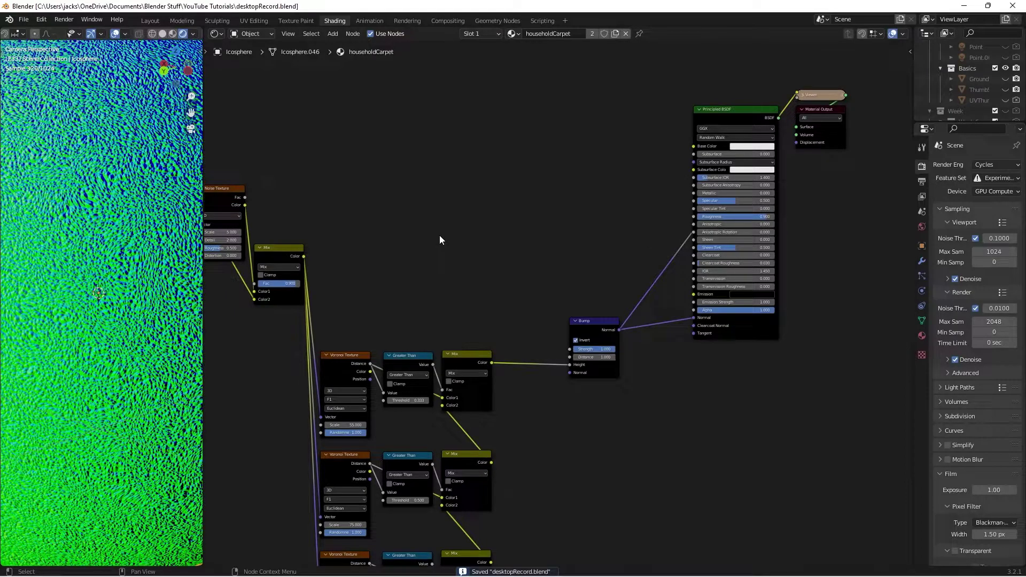
{"action": "scroll", "coordinate": [440, 239], "scroll_direction": "down", "scroll_amount": 1}
{"action": "middle_click_drag", "start_coordinate": [415, 158], "coordinate": [608, 357]}
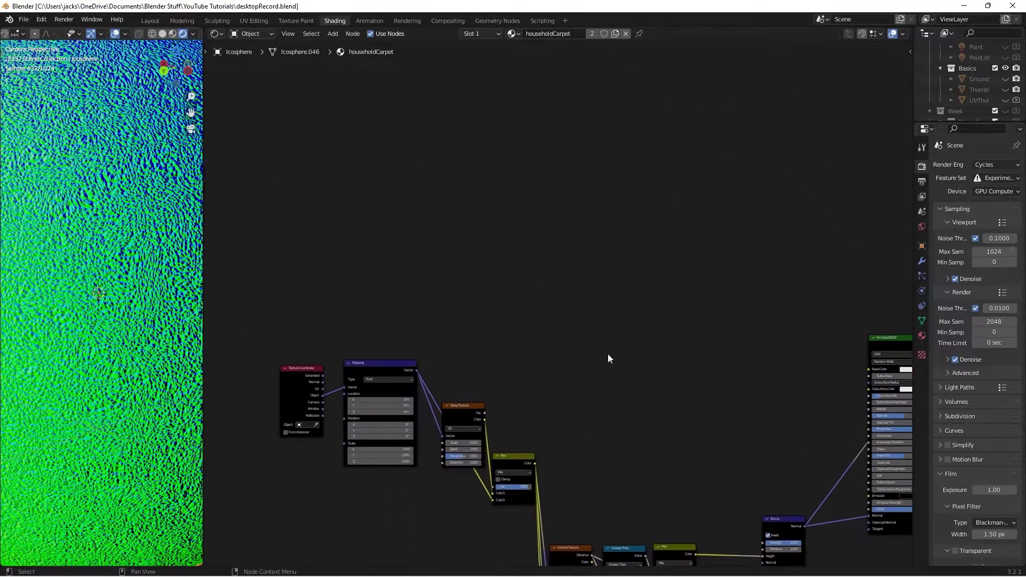
{"action": "scroll", "coordinate": [587, 334], "scroll_direction": "up", "scroll_amount": 2}
{"action": "key", "text": "shift+a"}
{"action": "type", "text": "n"}
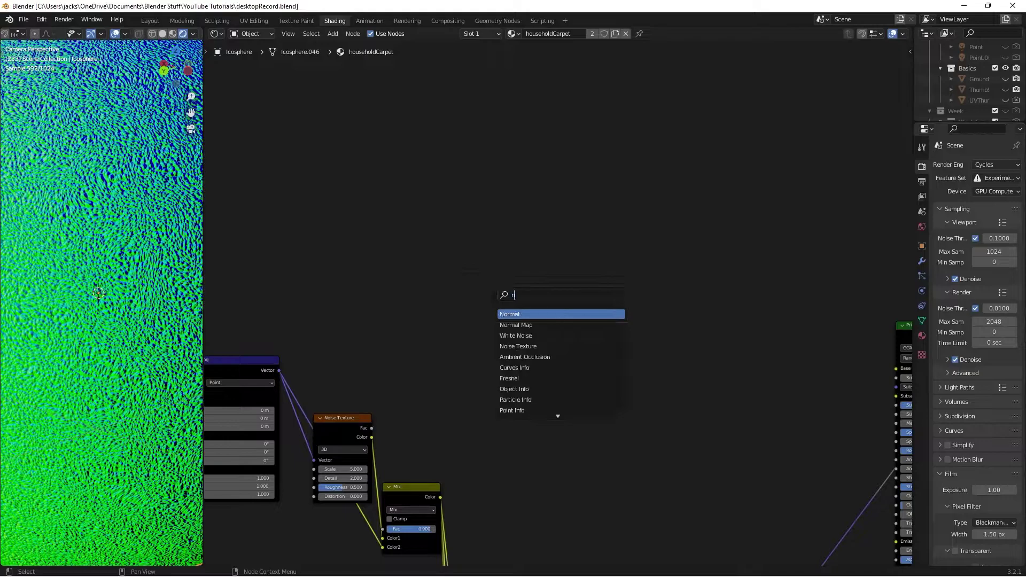
{"action": "type", "text": "oise"}
{"action": "key", "text": "Down"}
{"action": "key", "text": "Return"}
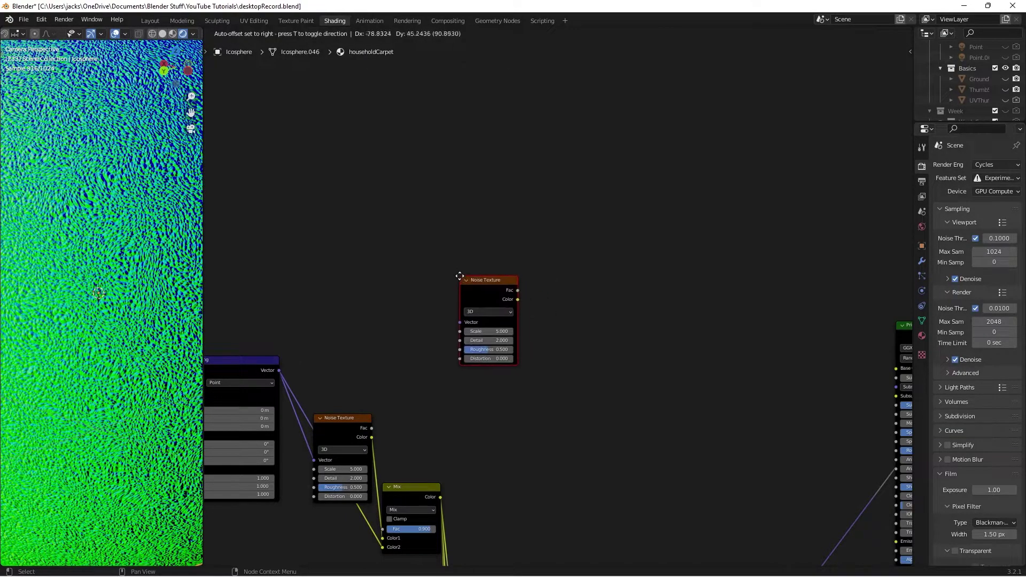
{"action": "left_click", "coordinate": [452, 267]}
{"action": "left_click_drag", "start_coordinate": [279, 370], "coordinate": [453, 314]}
Step: Set the new Noise Texture's detail to 10 and its scale to 50
{"action": "scroll", "coordinate": [470, 312], "scroll_direction": "up", "scroll_amount": 4}
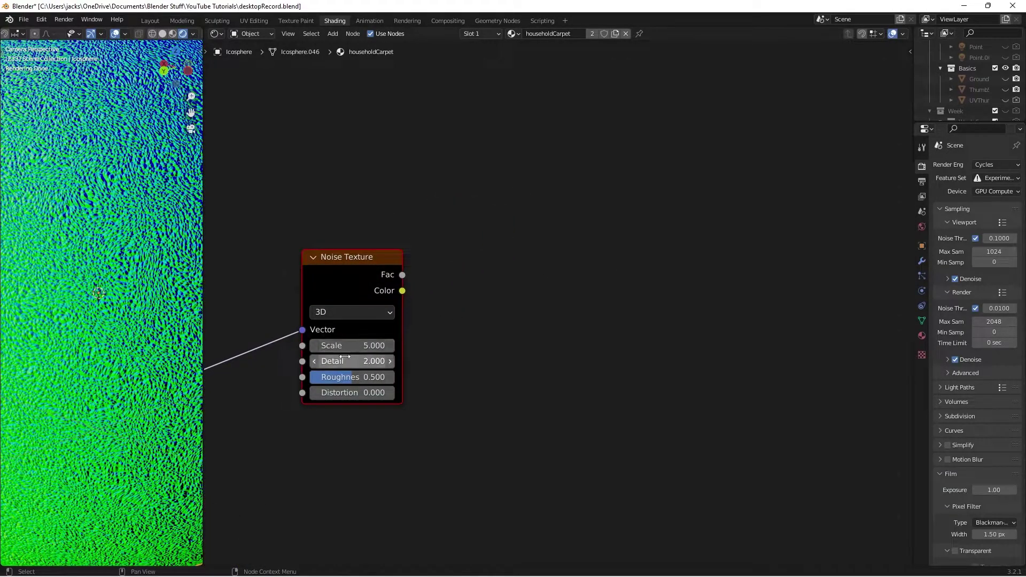
{"action": "left_click", "coordinate": [344, 361]}
{"action": "type", "text": "10"}
{"action": "key", "text": "Return"}
{"action": "left_click", "coordinate": [344, 345]}
{"action": "type", "text": "50"}
{"action": "key", "text": "Return"}
{"action": "left_click", "coordinate": [503, 338]}
Step: Add a MixRGB node beside the new Noise Texture and drive its Fac with the noise Fac
{"action": "middle_click_drag", "start_coordinate": [578, 328], "coordinate": [549, 320]}
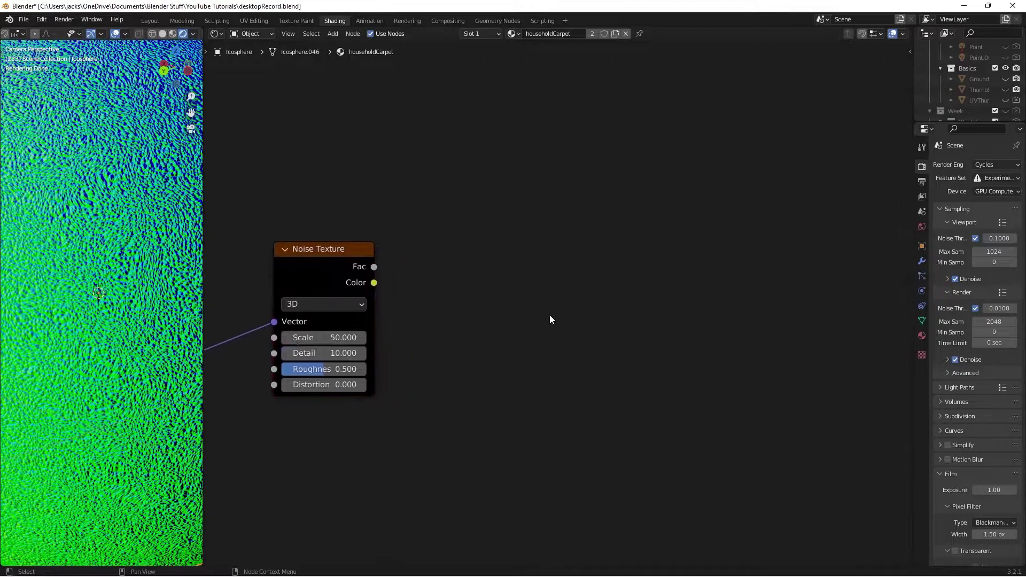
{"action": "key", "text": "shift+a"}
{"action": "type", "text": "mix"}
{"action": "key", "text": "Return"}
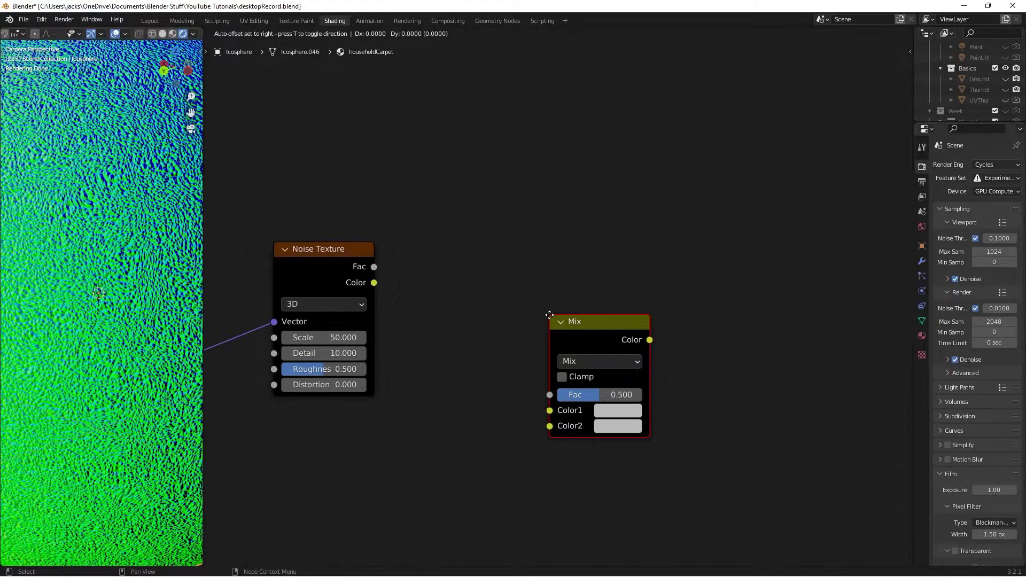
{"action": "left_click", "coordinate": [434, 245]}
{"action": "left_click_drag", "start_coordinate": [372, 269], "coordinate": [433, 322]}
{"action": "key", "text": "g"}
{"action": "left_click", "coordinate": [476, 271]}
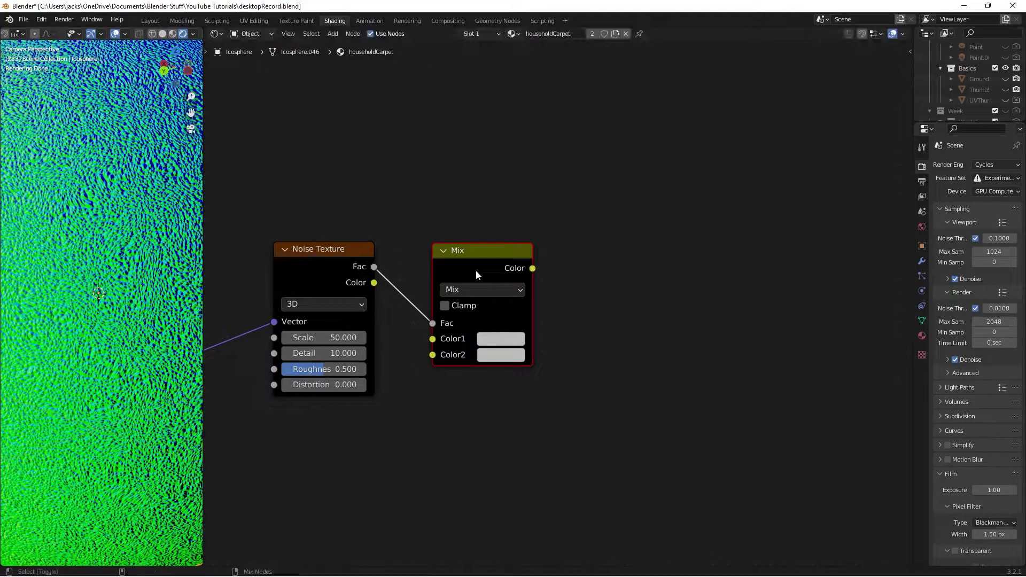
Step: Preview the Mix node on the sphere and set its Color1 to hex BCBAB5
{"action": "left_click", "coordinate": [475, 270], "text": "ctrl+shift"}
{"action": "scroll", "coordinate": [671, 329], "scroll_direction": "up", "scroll_amount": 1}
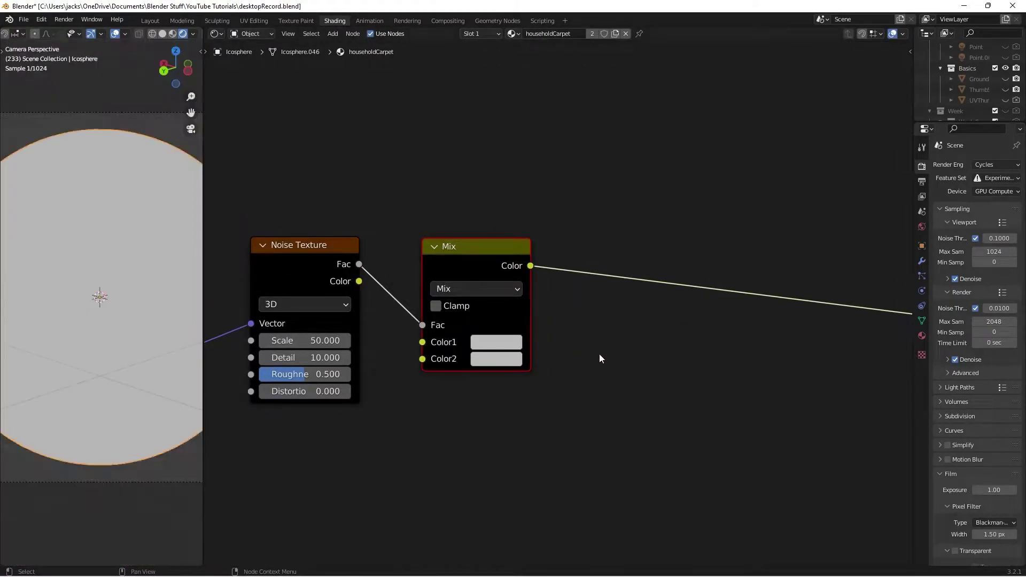
{"action": "scroll", "coordinate": [595, 359], "scroll_direction": "up", "scroll_amount": 2}
{"action": "left_click", "coordinate": [533, 352]}
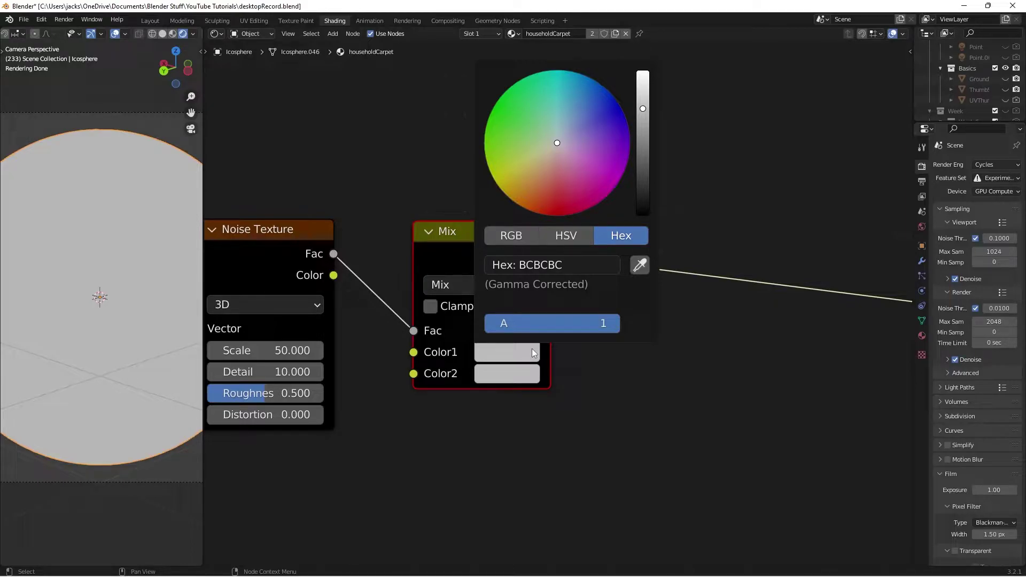
{"action": "left_click", "coordinate": [542, 266]}
{"action": "type", "text": "B"}
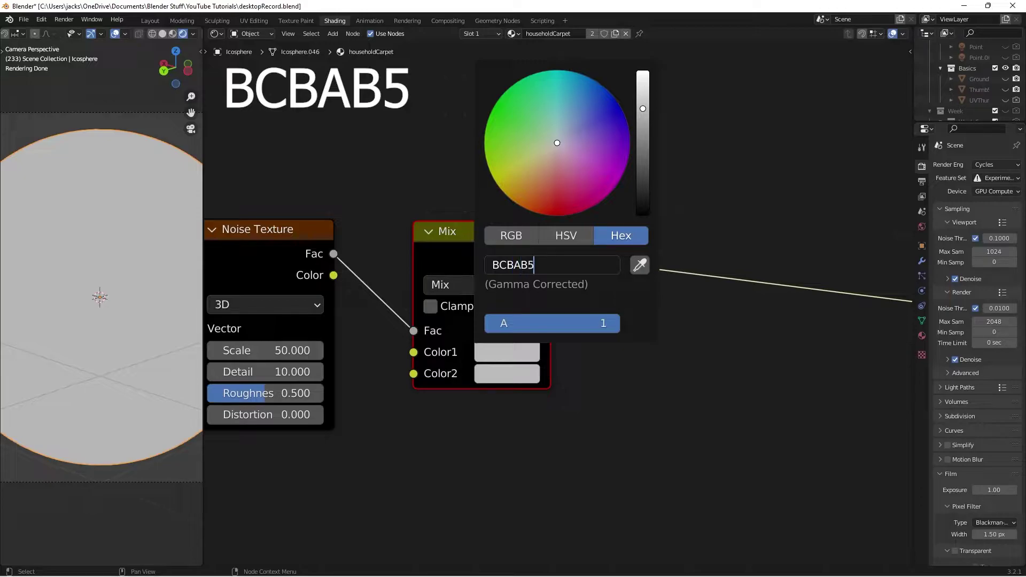
{"action": "type", "text": "CBAB5"}
{"action": "key", "text": "Return"}
Step: Set the Mix node's Color2 to hex 948F83 and save the file
{"action": "left_click", "coordinate": [510, 374]}
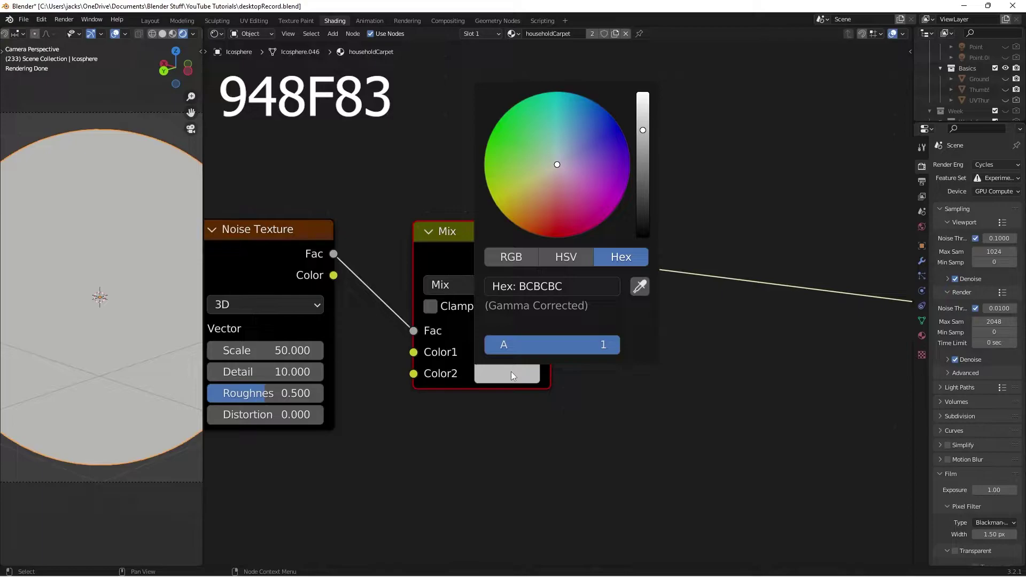
{"action": "left_click", "coordinate": [555, 289]}
{"action": "type", "text": "948F83"}
{"action": "key", "text": "Return"}
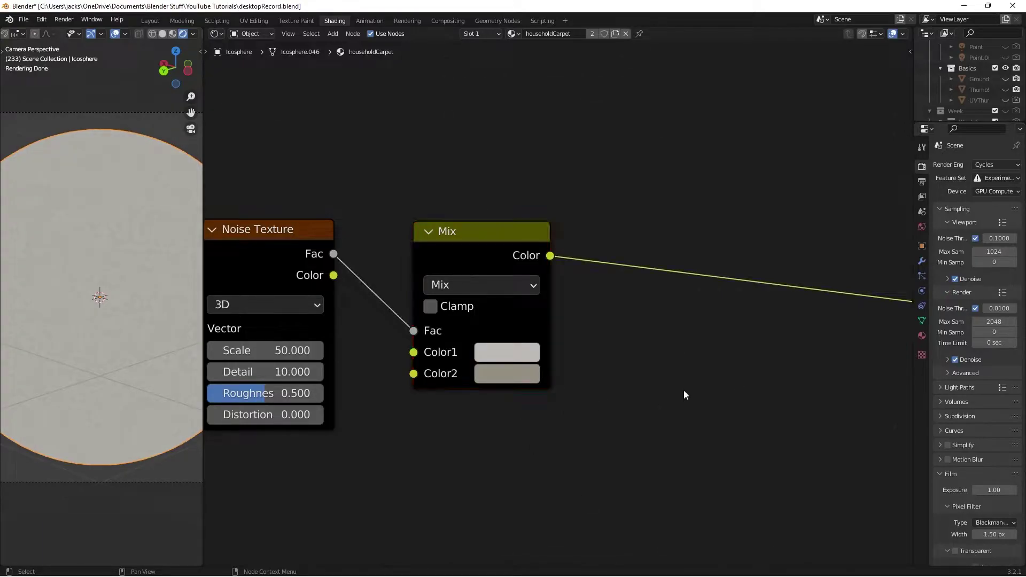
{"action": "key", "text": "ctrl+s"}
Step: Add a Hue Saturation Value node on the Mix node's Color output link
{"action": "middle_click_drag", "start_coordinate": [661, 370], "coordinate": [606, 400]}
{"action": "key", "text": "shift+a"}
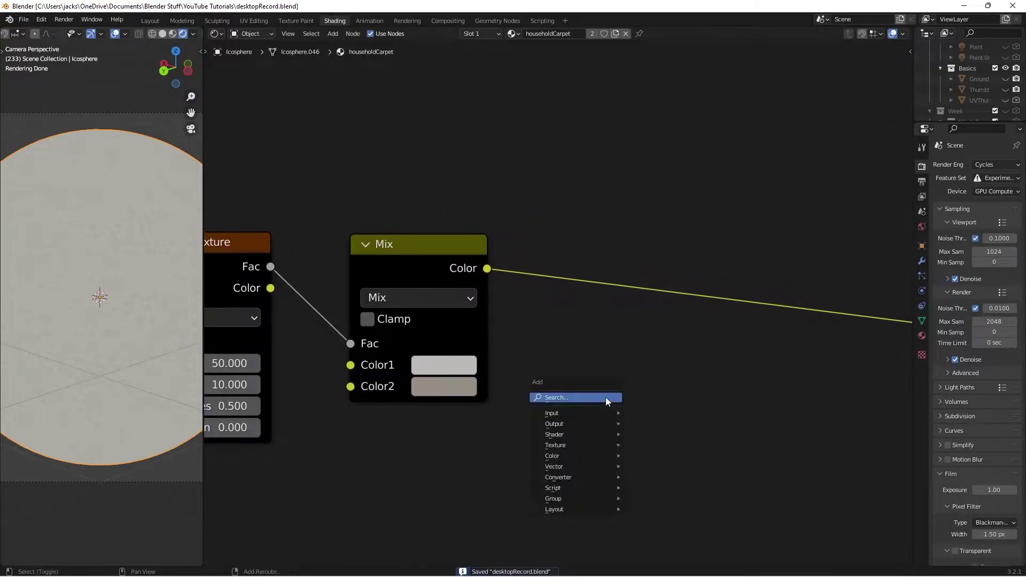
{"action": "left_click", "coordinate": [606, 398]}
{"action": "type", "text": "hue"}
{"action": "key", "text": "Return"}
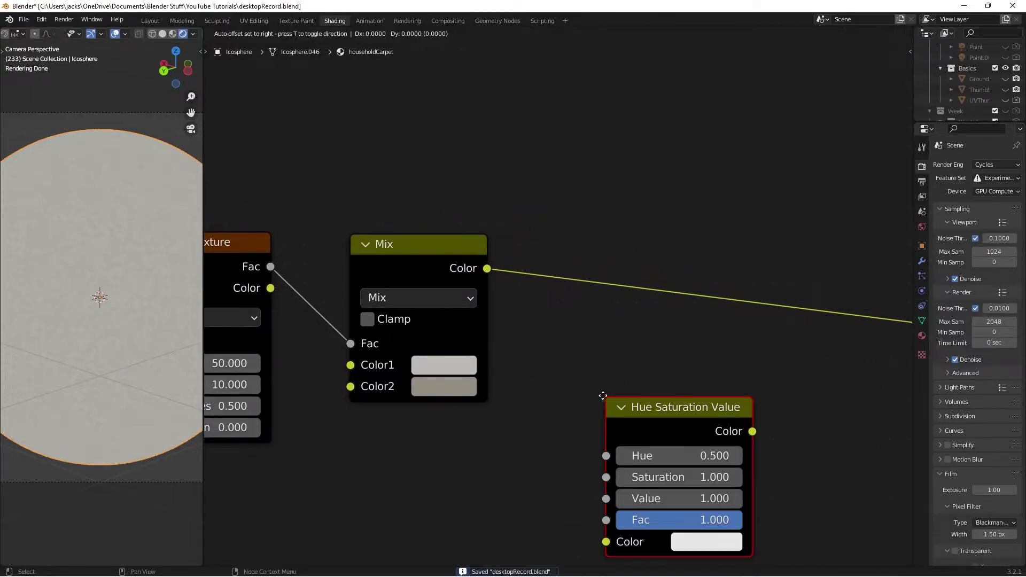
{"action": "left_click", "coordinate": [547, 252]}
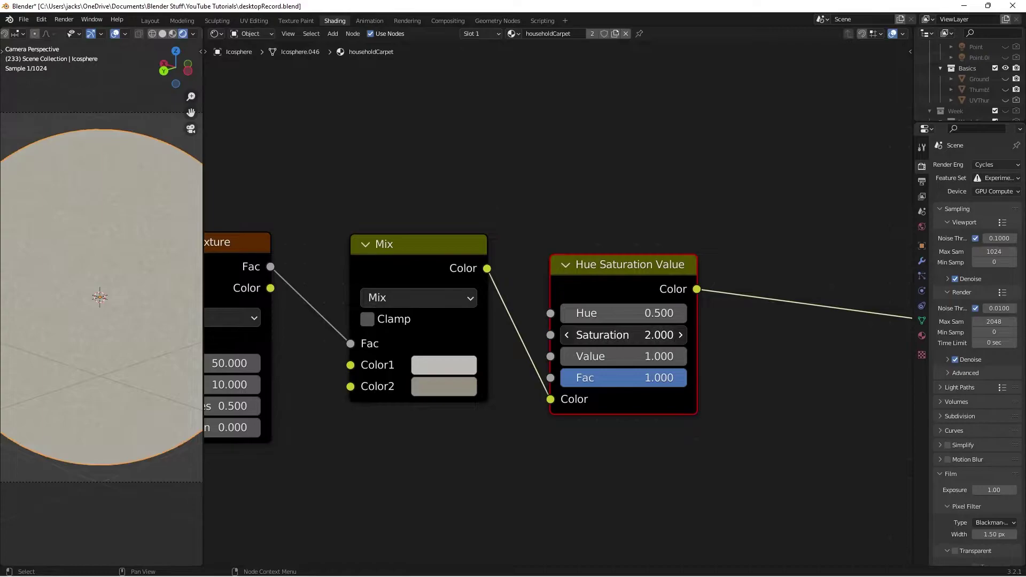
Step: Try a Saturation of 10 on the Hue Saturation Value node and return it to 1
{"action": "left_click", "coordinate": [604, 335]}
{"action": "type", "text": "10"}
{"action": "key", "text": "Return"}
{"action": "left_click", "coordinate": [603, 335]}
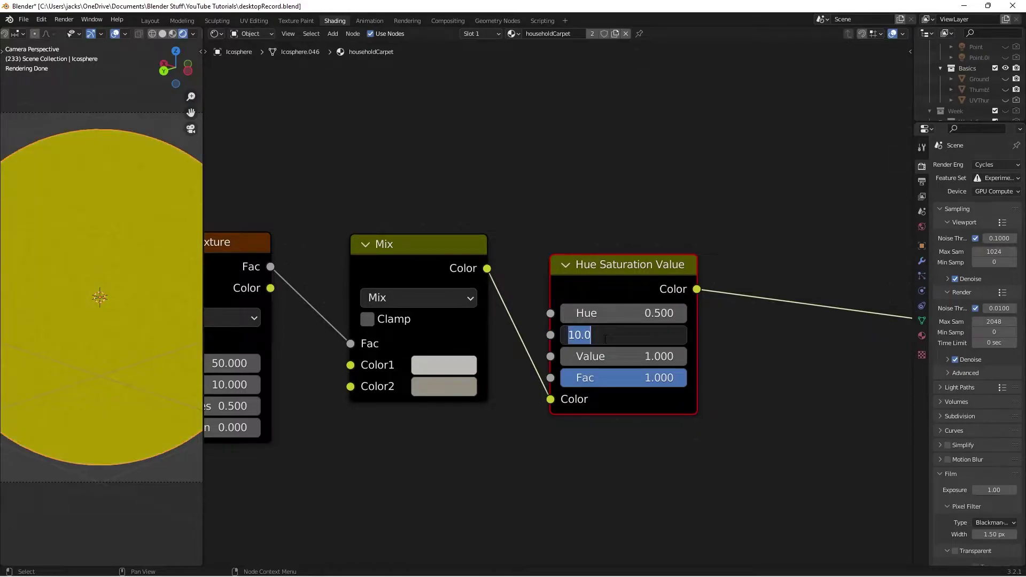
{"action": "type", "text": "1"}
{"action": "key", "text": "Return"}
Step: Move the Hue Saturation Value node closer to the Mix node and save the file
{"action": "left_click_drag", "start_coordinate": [630, 277], "coordinate": [591, 275]}
{"action": "left_click", "coordinate": [585, 242]}
{"action": "key", "text": "ctrl+s"}
Step: Add another MixRGB node after the Hue Saturation Value node and link that node's Color output to its Color1
{"action": "scroll", "coordinate": [631, 331], "scroll_direction": "down", "scroll_amount": 3}
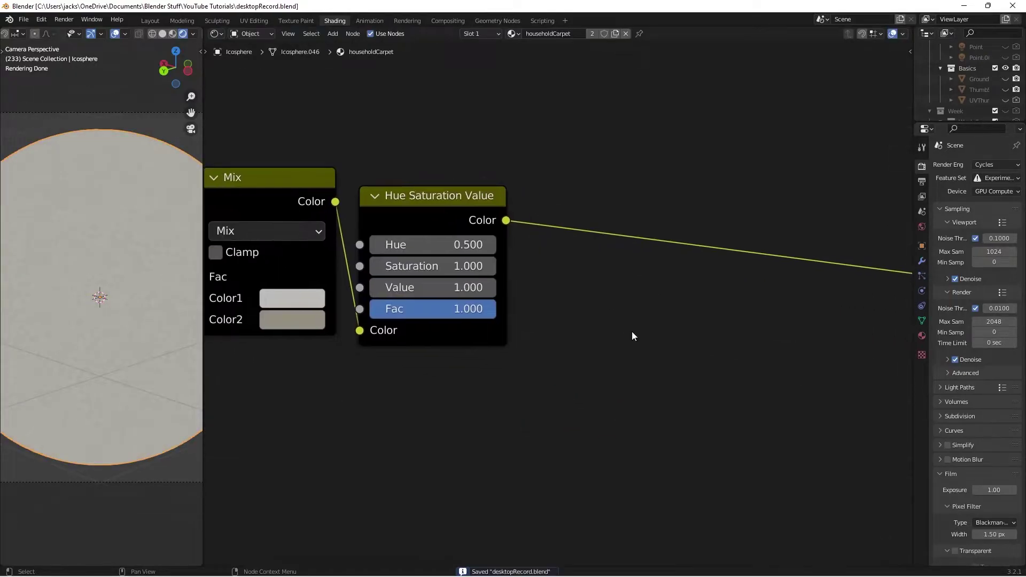
{"action": "key", "text": "shift+a"}
{"action": "type", "text": "mix"}
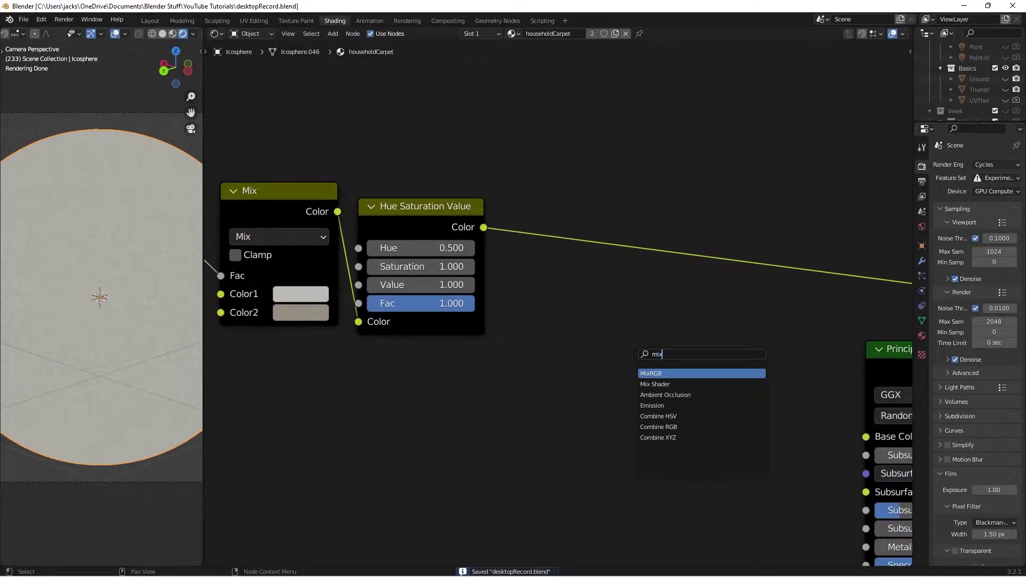
{"action": "key", "text": "Return"}
{"action": "left_click", "coordinate": [529, 271]}
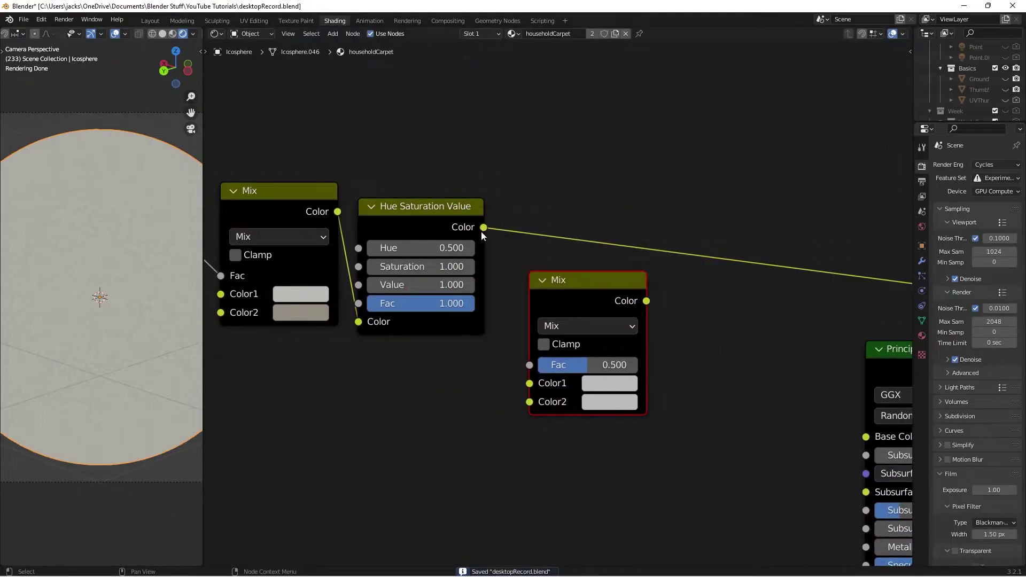
{"action": "left_click_drag", "start_coordinate": [483, 227], "coordinate": [526, 387]}
{"action": "left_click_drag", "start_coordinate": [557, 287], "coordinate": [562, 322]}
{"action": "left_click", "coordinate": [556, 265]}
Step: Duplicate the Noise Texture that drives the first color Mix, keeping its Vector link, and place the copy below it
{"action": "scroll", "coordinate": [556, 297], "scroll_direction": "down", "scroll_amount": 4}
{"action": "scroll", "coordinate": [529, 362], "scroll_direction": "down", "scroll_amount": 2}
{"action": "middle_click_drag", "start_coordinate": [529, 361], "coordinate": [625, 297]}
{"action": "middle_click_drag", "start_coordinate": [472, 347], "coordinate": [496, 351]}
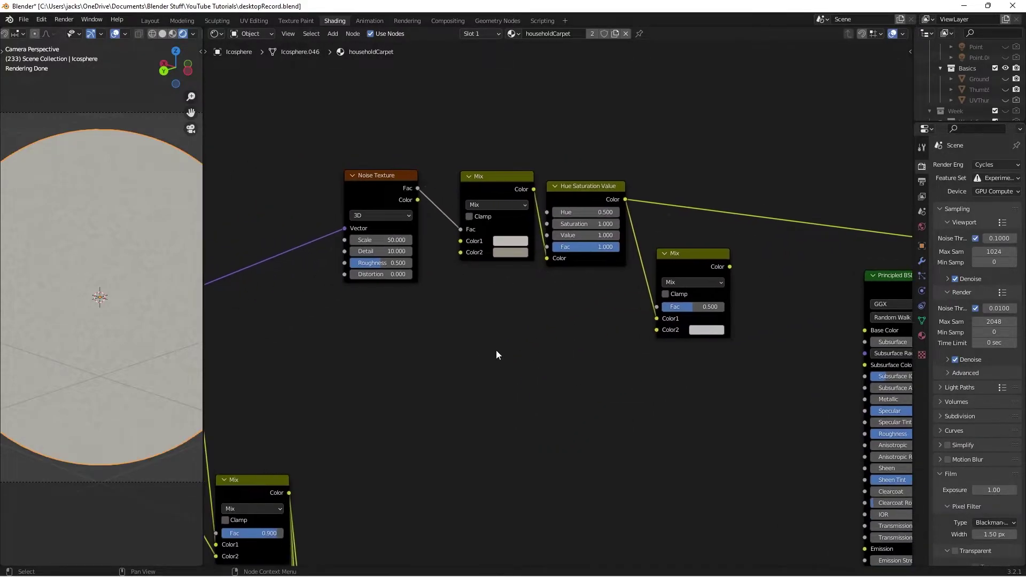
{"action": "left_click", "coordinate": [389, 188]}
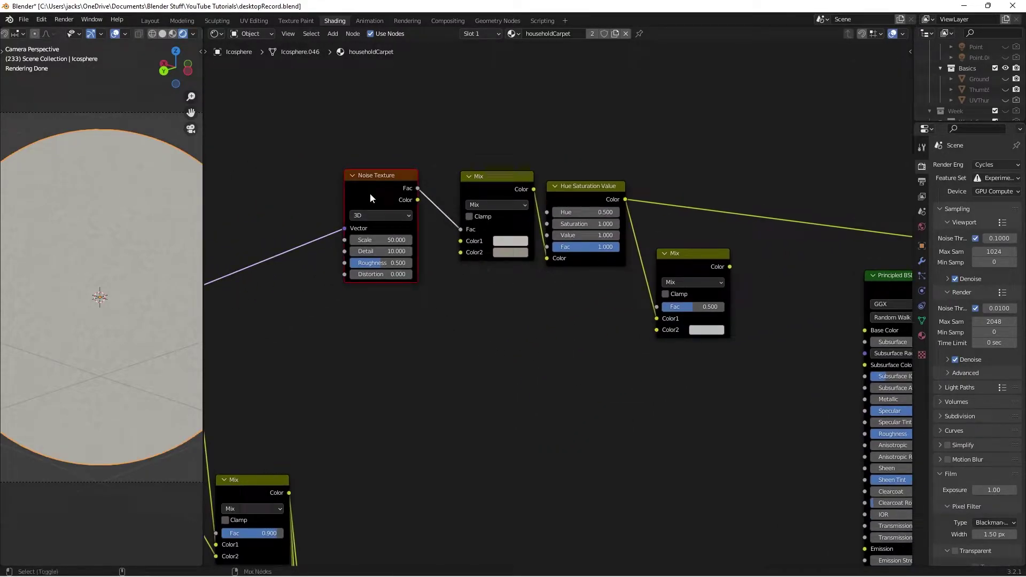
{"action": "key", "text": "ctrl+shift+d"}
{"action": "left_click", "coordinate": [367, 329]}
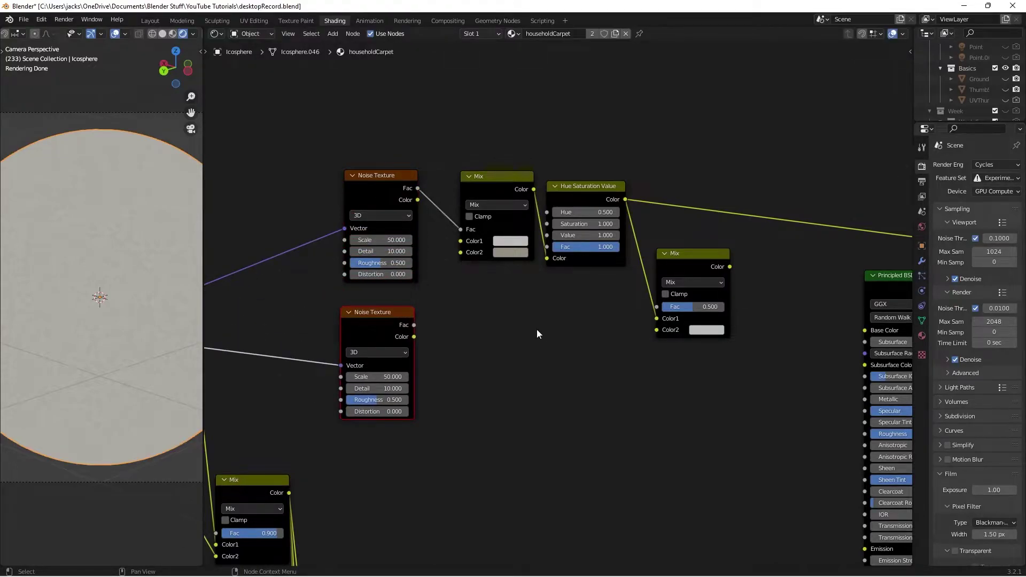
Step: Set Color2 of the Mix node after the Hue Saturation Value node to hex 5B4532 and save the file
{"action": "middle_click_drag", "start_coordinate": [543, 332], "coordinate": [516, 329]}
{"action": "left_click", "coordinate": [516, 329]}
{"action": "scroll", "coordinate": [523, 331], "scroll_direction": "up", "scroll_amount": 5}
{"action": "middle_click_drag", "start_coordinate": [679, 341], "coordinate": [633, 378]}
{"action": "scroll", "coordinate": [699, 357], "scroll_direction": "up", "scroll_amount": 1}
{"action": "scroll", "coordinate": [634, 377], "scroll_direction": "up", "scroll_amount": 2}
{"action": "middle_click_drag", "start_coordinate": [833, 408], "coordinate": [757, 405]}
{"action": "left_click", "coordinate": [595, 369]}
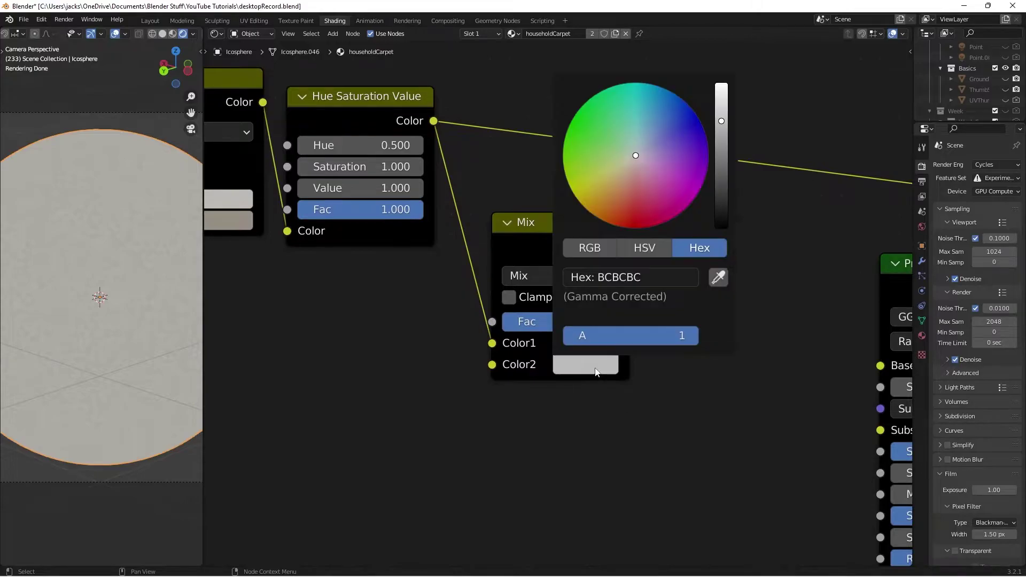
{"action": "left_click", "coordinate": [641, 276]}
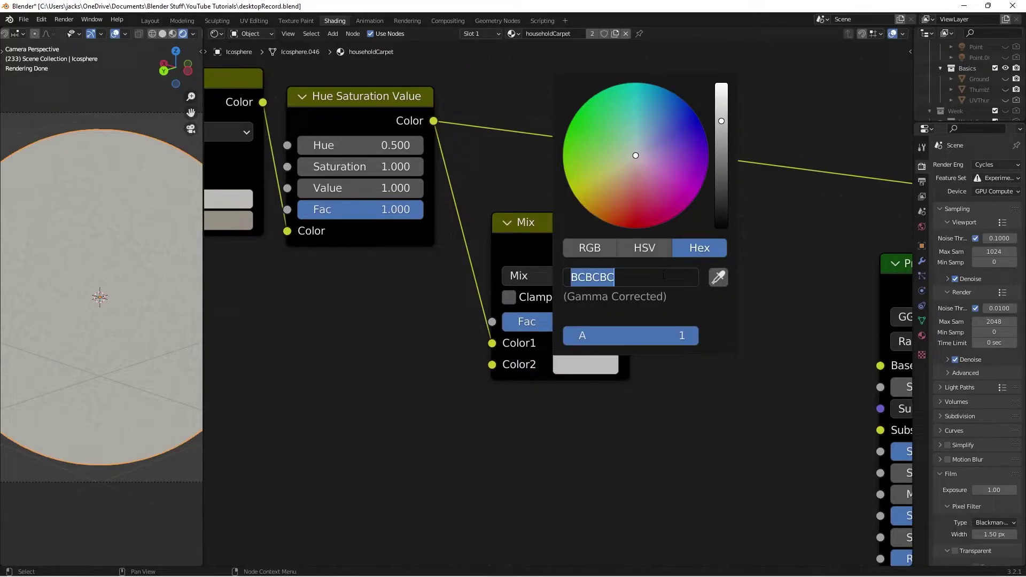
{"action": "type", "text": "5"}
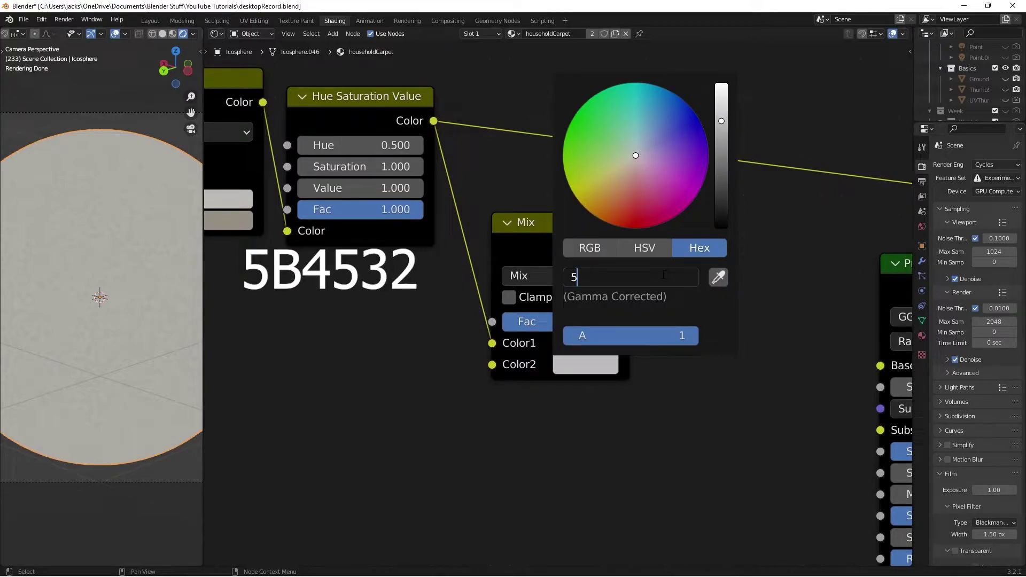
{"action": "type", "text": "B4532"}
{"action": "key", "text": "Return"}
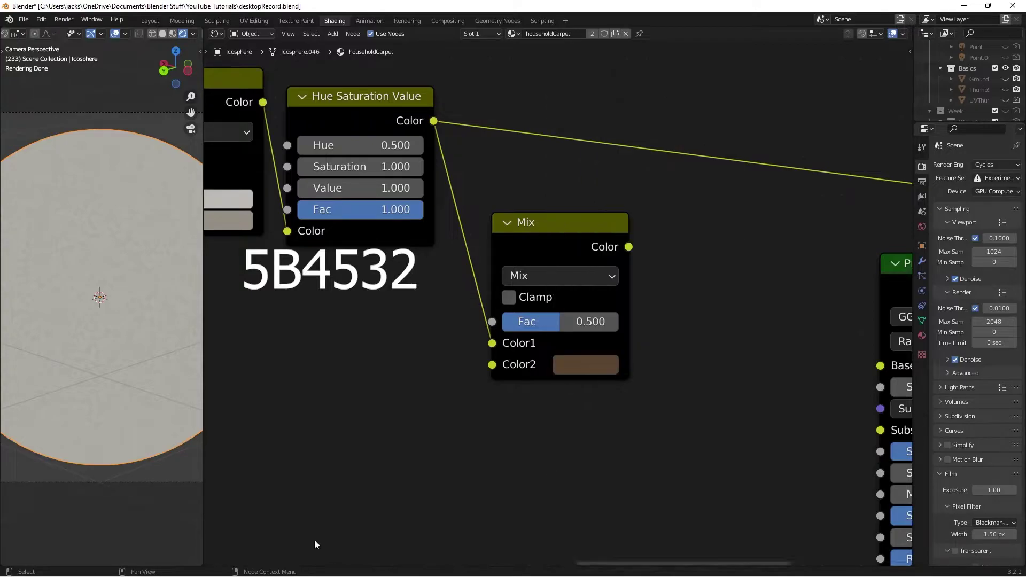
{"action": "key", "text": "ctrl+s"}
Step: Add a Math node beside the duplicated Noise Texture
{"action": "middle_click_drag", "start_coordinate": [445, 456], "coordinate": [613, 426]}
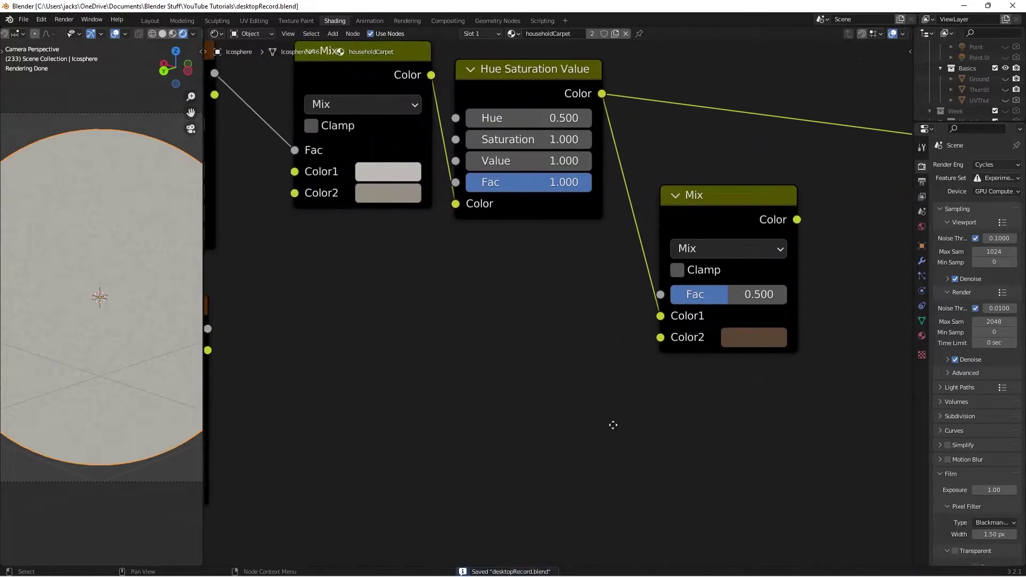
{"action": "scroll", "coordinate": [511, 453], "scroll_direction": "down", "scroll_amount": 4}
{"action": "middle_click_drag", "start_coordinate": [511, 453], "coordinate": [687, 389]}
{"action": "left_click", "coordinate": [420, 309]}
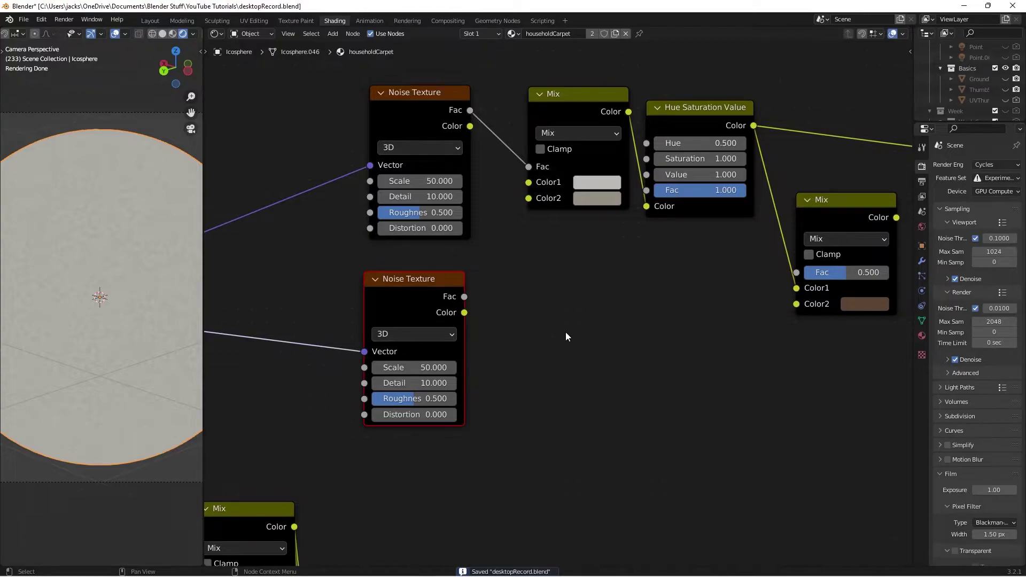
{"action": "key", "text": "shift+a"}
{"action": "type", "text": "MATH"}
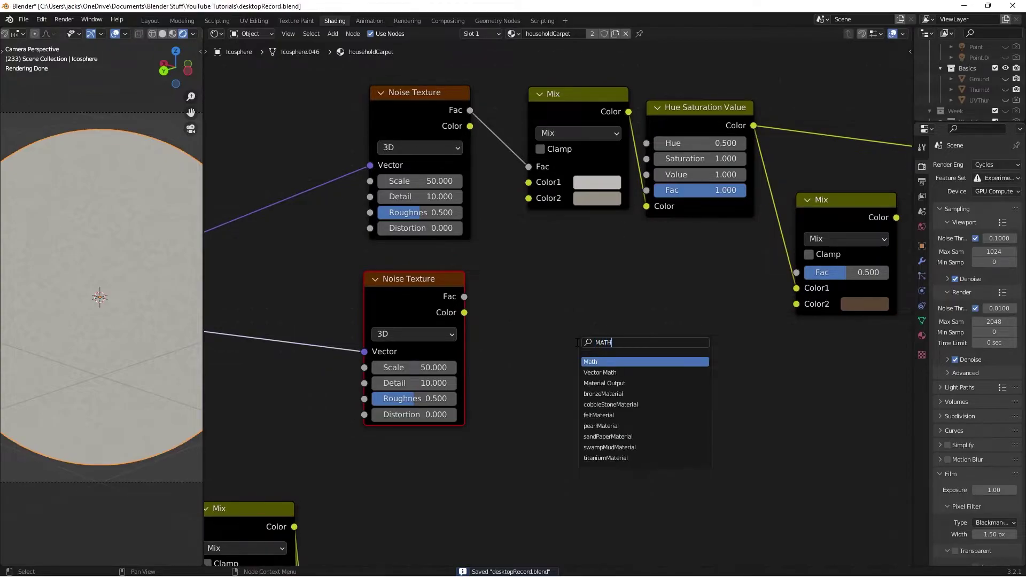
{"action": "key", "text": "Return"}
{"action": "left_click", "coordinate": [539, 273]}
Step: Set the duplicated Noise Texture's scale to 5 and its detail to 2
{"action": "scroll", "coordinate": [481, 296], "scroll_direction": "up", "scroll_amount": 2}
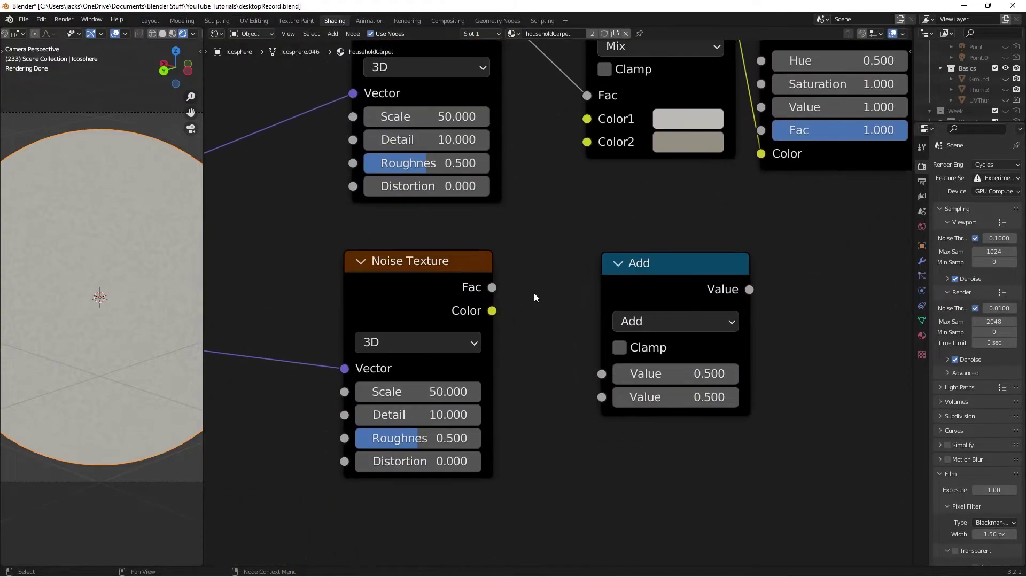
{"action": "left_click", "coordinate": [427, 390]}
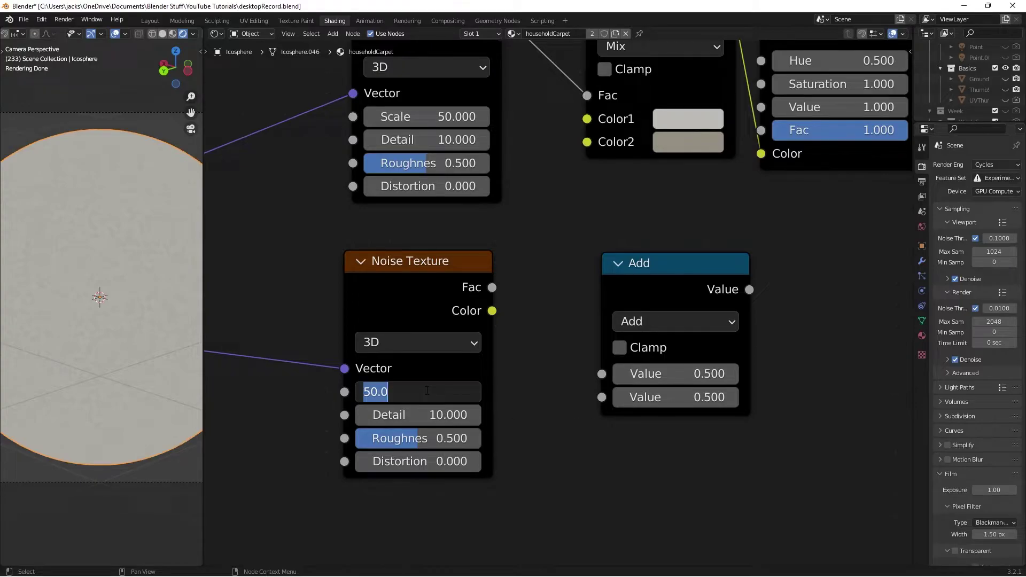
{"action": "type", "text": "5"}
{"action": "key", "text": "Return"}
{"action": "left_click", "coordinate": [427, 414]}
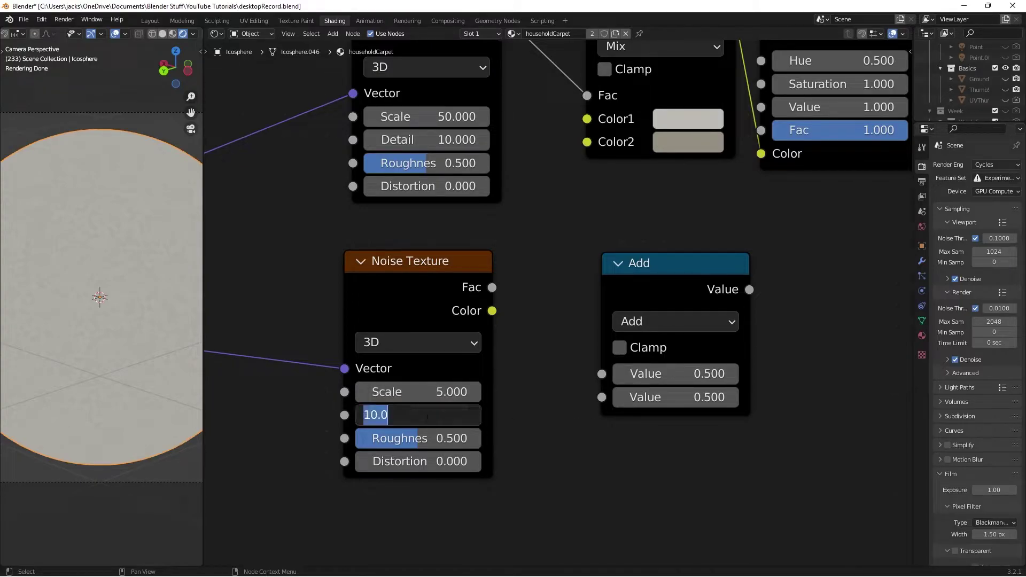
{"action": "type", "text": "2"}
{"action": "key", "text": "Return"}
Step: Link the duplicated Noise Texture's Fac to the Math Add node's first Value and preview the Add node
{"action": "left_click_drag", "start_coordinate": [438, 276], "coordinate": [602, 381]}
{"action": "left_click_drag", "start_coordinate": [692, 276], "coordinate": [679, 273]}
{"action": "left_click", "coordinate": [675, 281], "text": "ctrl+shift"}
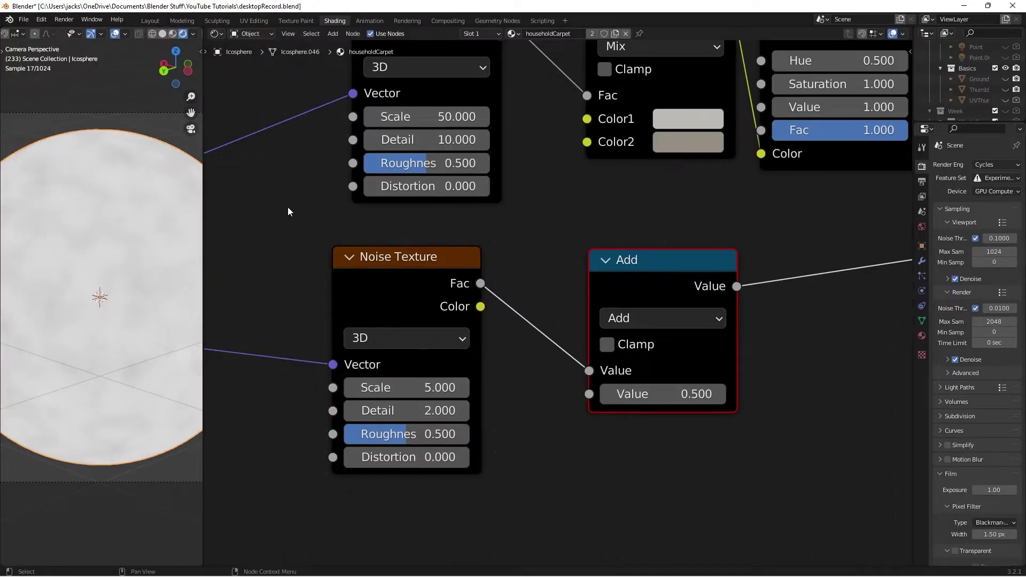
Step: Drive the brown Mix node's Fac with the Add node's Value output and preview that Mix node
{"action": "middle_click_drag", "start_coordinate": [874, 348], "coordinate": [634, 352]}
{"action": "scroll", "coordinate": [669, 356], "scroll_direction": "down", "scroll_amount": 2}
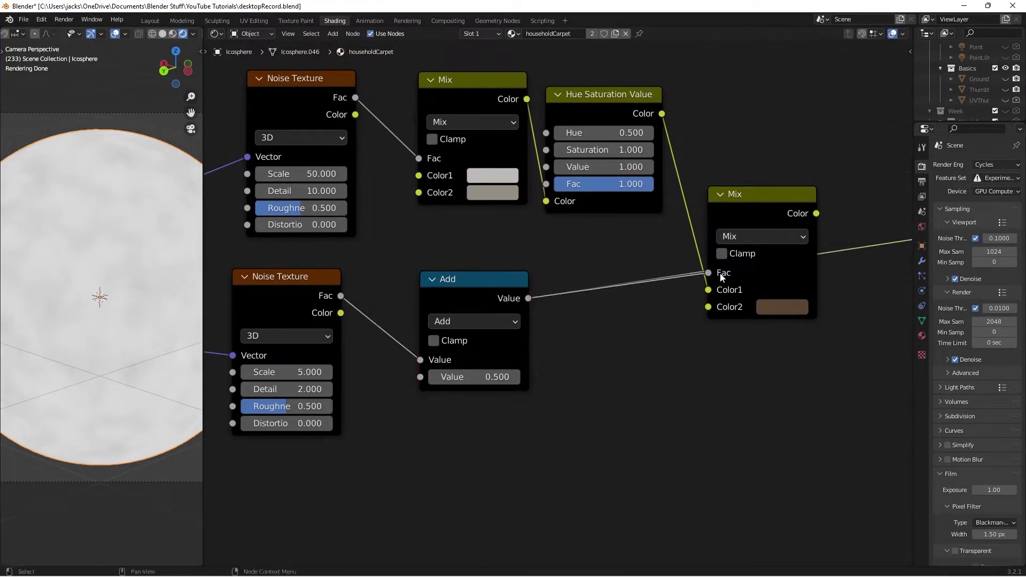
{"action": "left_click", "coordinate": [742, 205], "text": "ctrl+shift"}
{"action": "left_click_drag", "start_coordinate": [755, 204], "coordinate": [754, 209]}
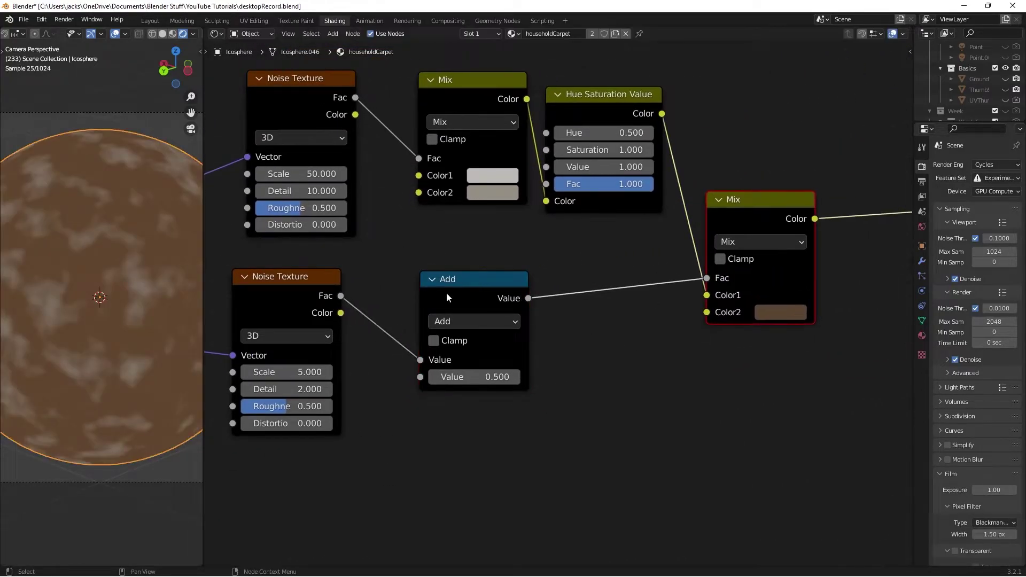
Step: Set the Add node's second Value to -0.55 and save the file
{"action": "left_click", "coordinate": [470, 377]}
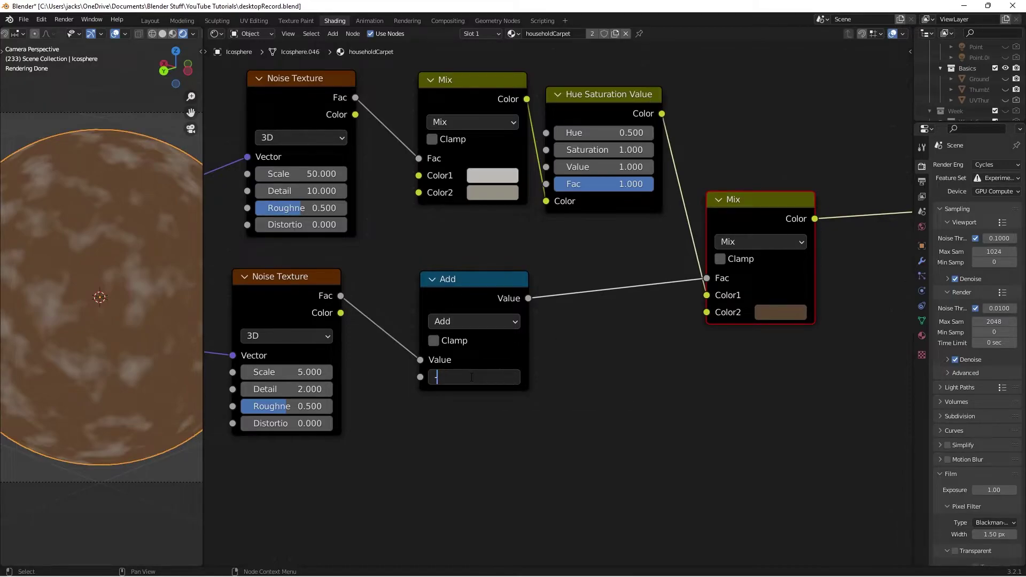
{"action": "type", "text": "-0.55"}
{"action": "key", "text": "Return"}
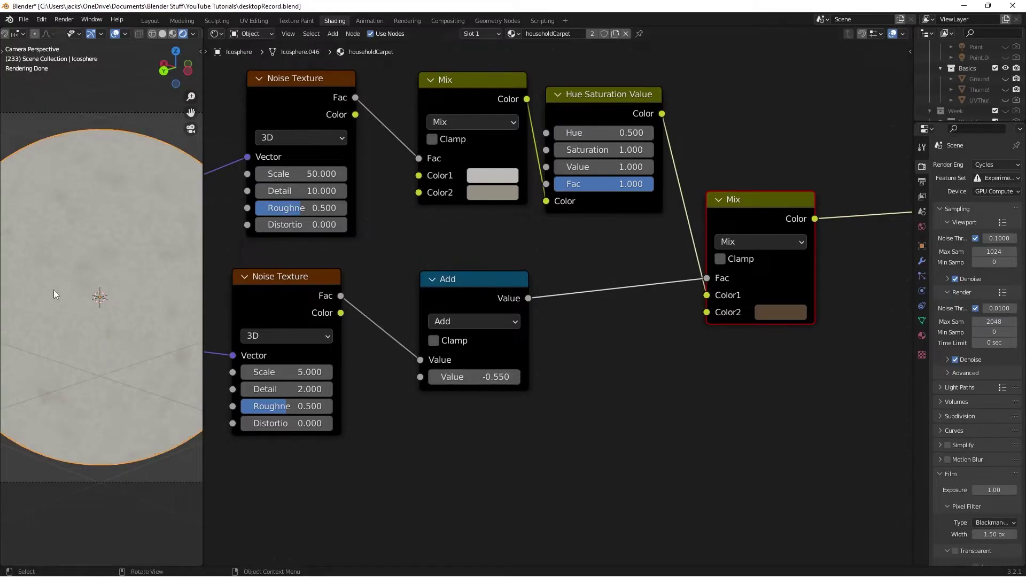
{"action": "left_click", "coordinate": [711, 393]}
{"action": "key", "text": "ctrl+s"}
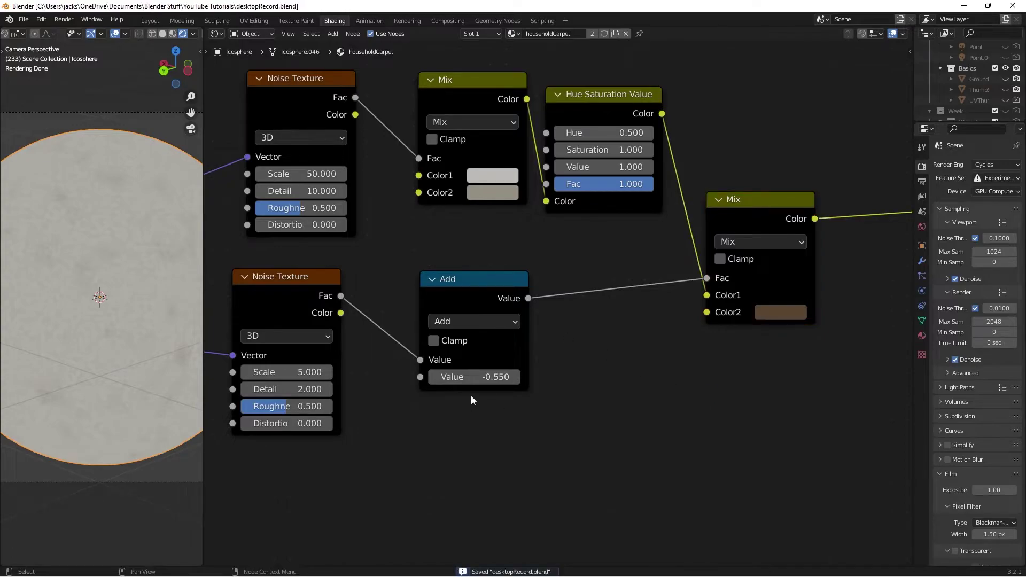
Step: Try second Values between -0.25 and -0.65 on the Add node to vary the stain amount, and return it to -0.55
{"action": "left_click", "coordinate": [515, 377]}
{"action": "left_click", "coordinate": [515, 378]}
{"action": "left_click", "coordinate": [515, 378]}
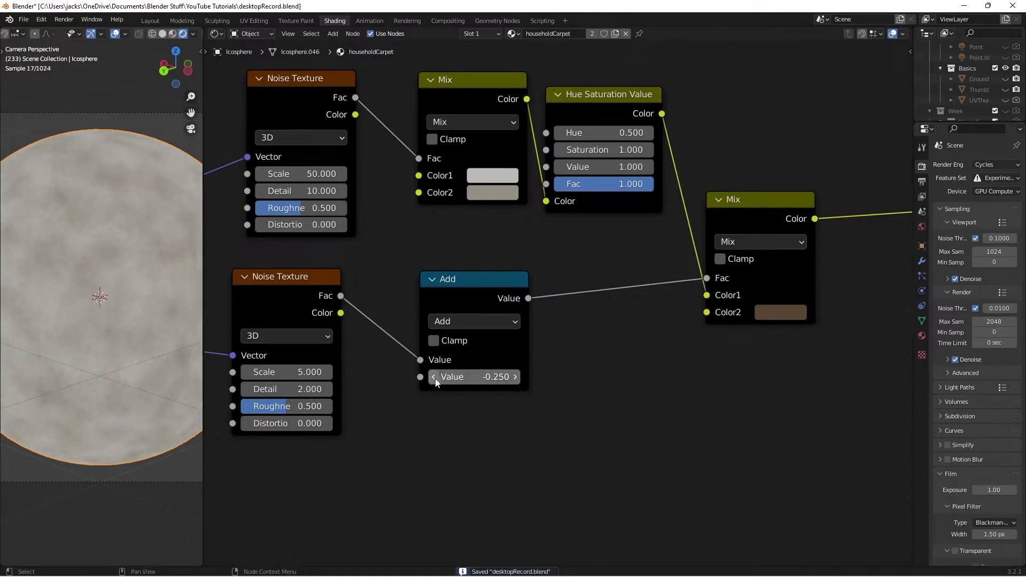
{"action": "left_click", "coordinate": [433, 377]}
{"action": "left_click", "coordinate": [434, 376]}
{"action": "left_click", "coordinate": [434, 376]}
{"action": "left_click", "coordinate": [433, 376]}
{"action": "left_click", "coordinate": [505, 378]}
{"action": "key", "text": "Return"}
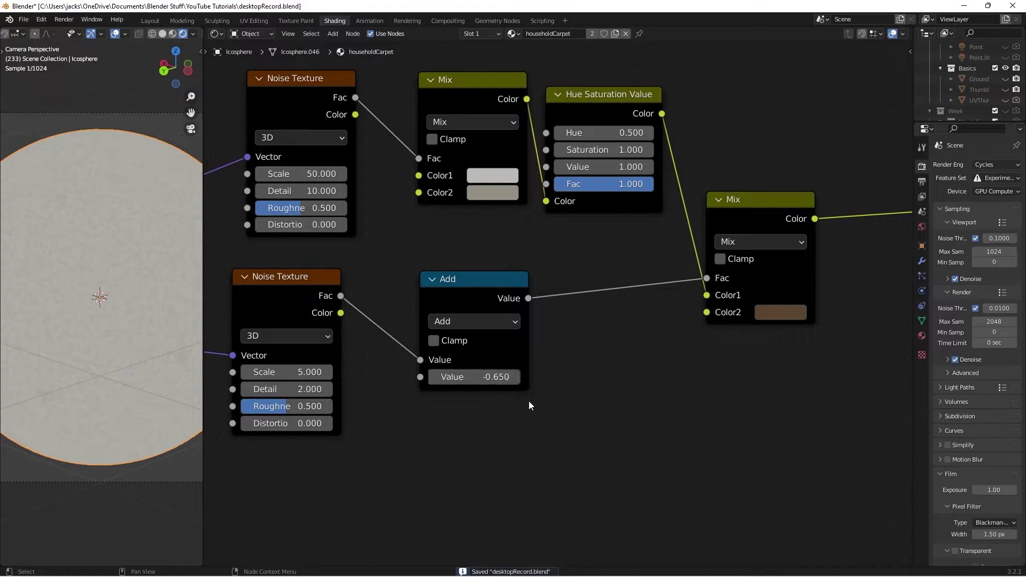
{"action": "left_click", "coordinate": [514, 377]}
{"action": "left_click", "coordinate": [514, 377]}
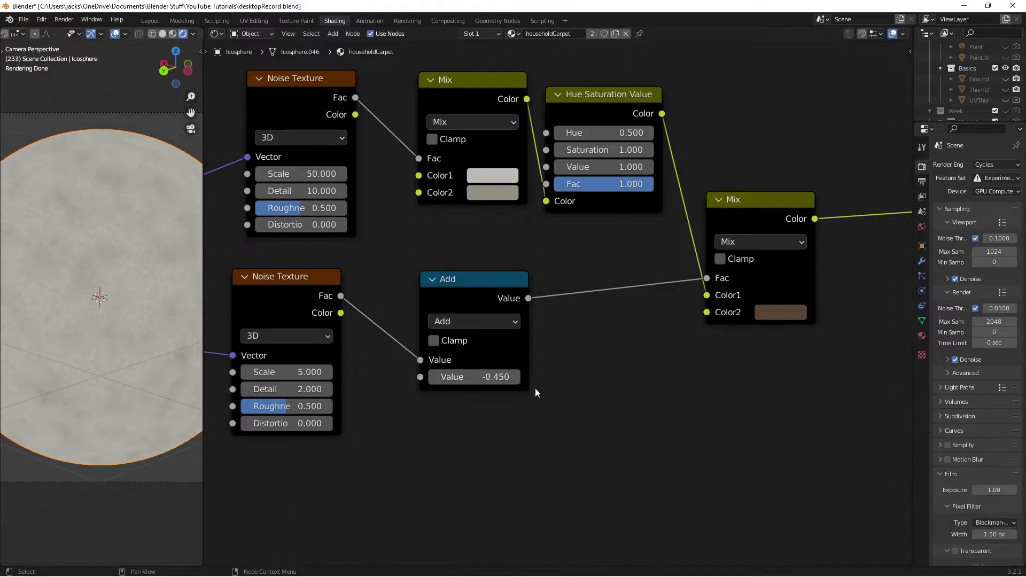
{"action": "left_click", "coordinate": [426, 377]}
{"action": "scroll", "coordinate": [757, 370], "scroll_direction": "down", "scroll_amount": 2}
{"action": "middle_click_drag", "start_coordinate": [757, 370], "coordinate": [364, 281]}
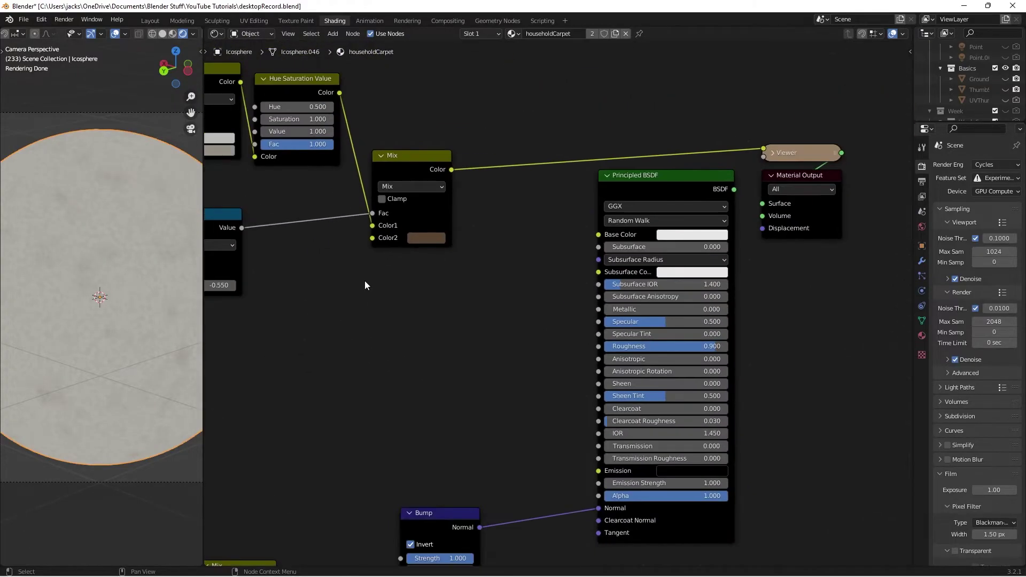
Step: Link the brown Mix node's Color output to the Principled BSDF's Base Color and preview the Principled BSDF
{"action": "left_click_drag", "start_coordinate": [458, 170], "coordinate": [598, 235]}
{"action": "left_click", "coordinate": [645, 196], "text": "ctrl+shift"}
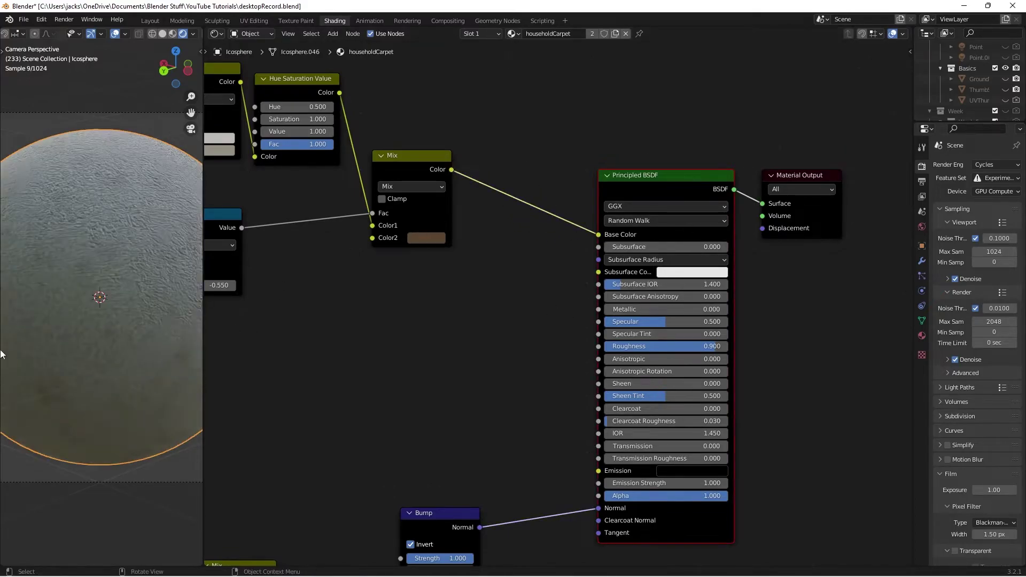
Step: Set the Principled BSDF's Roughness to 0.9 and save the file
{"action": "middle_click_drag", "start_coordinate": [416, 360], "coordinate": [348, 314]}
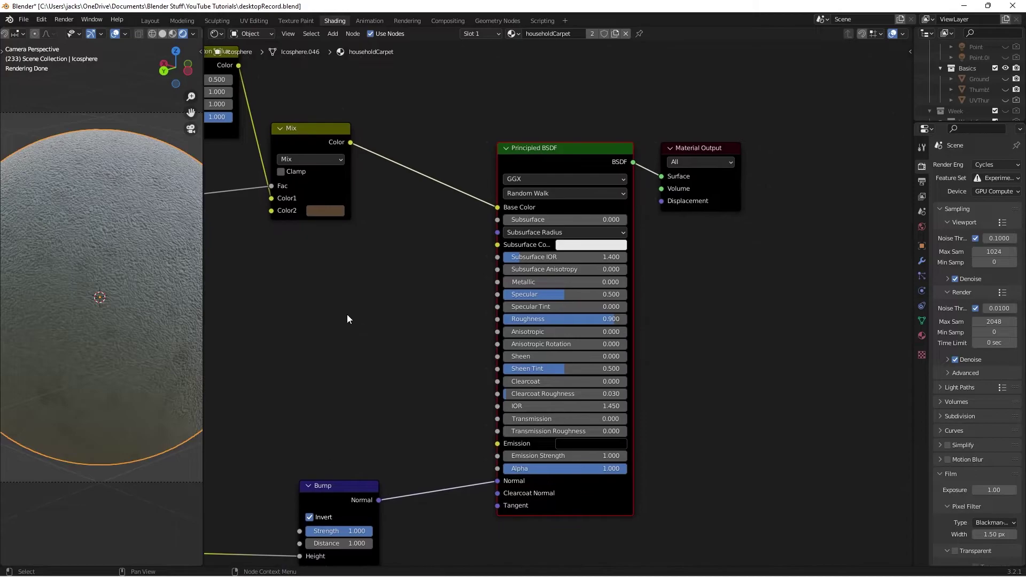
{"action": "scroll", "coordinate": [347, 315], "scroll_direction": "up", "scroll_amount": 2}
{"action": "mouse_move", "coordinate": [610, 325]}
{"action": "left_mouse_down"}
{"action": "mouse_move", "coordinate": [574, 326]}
{"action": "mouse_move", "coordinate": [595, 325]}
{"action": "left_mouse_up"}
{"action": "left_click", "coordinate": [600, 325]}
{"action": "type", "text": ".9"}
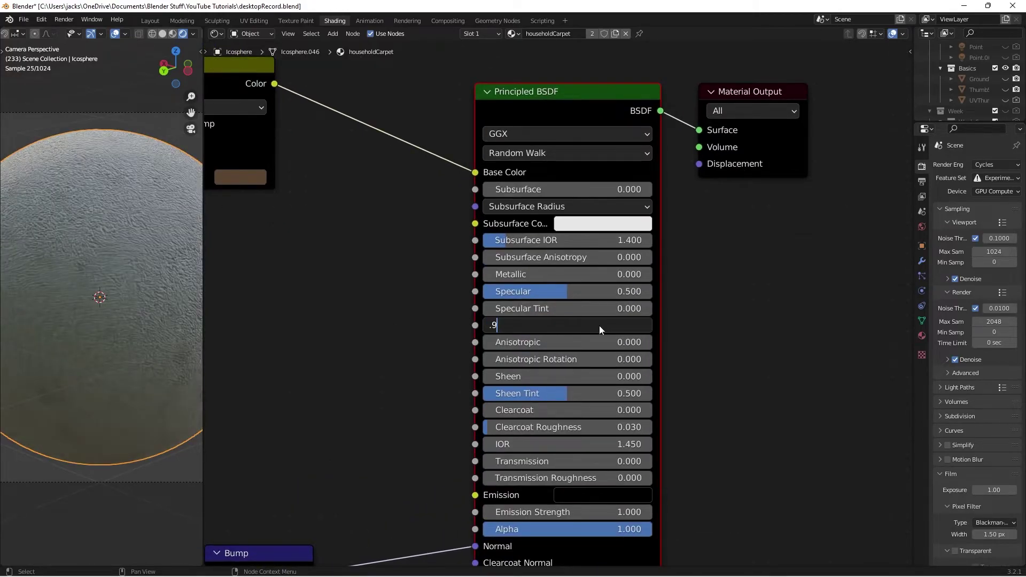
{"action": "key", "text": "Return"}
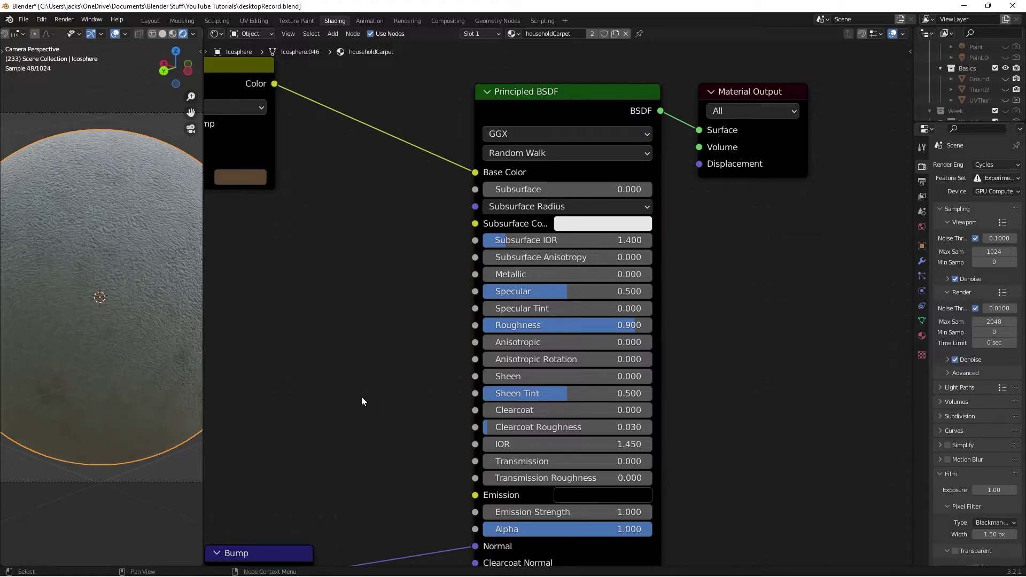
{"action": "key", "text": "ctrl+s"}
Step: Switch to the Layout workspace and hide the Icosphere
{"action": "scroll", "coordinate": [359, 396], "scroll_direction": "down", "scroll_amount": 2}
{"action": "middle_click_drag", "start_coordinate": [264, 357], "coordinate": [378, 357]}
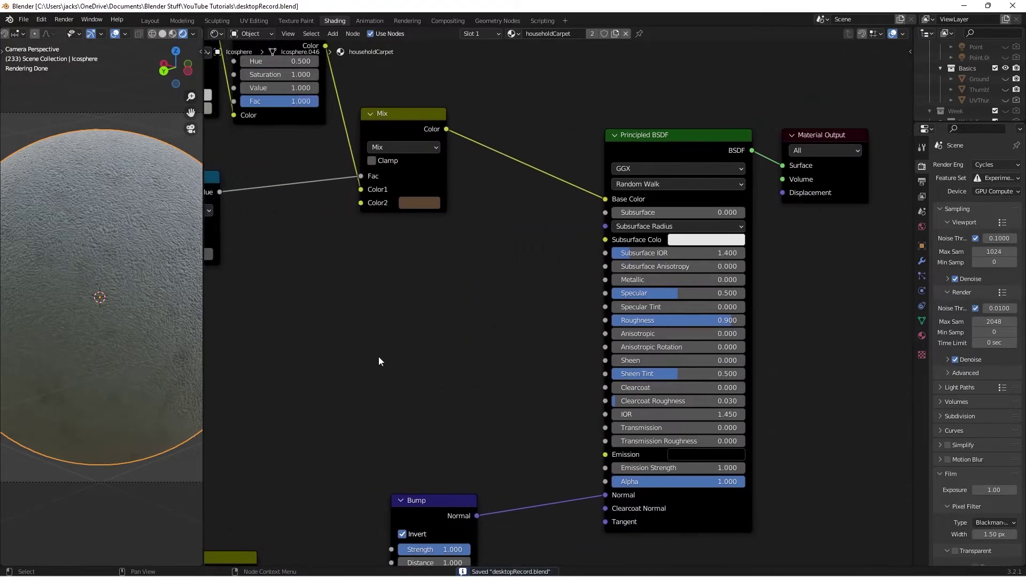
{"action": "scroll", "coordinate": [357, 353], "scroll_direction": "down", "scroll_amount": 1}
{"action": "left_click", "coordinate": [150, 20]}
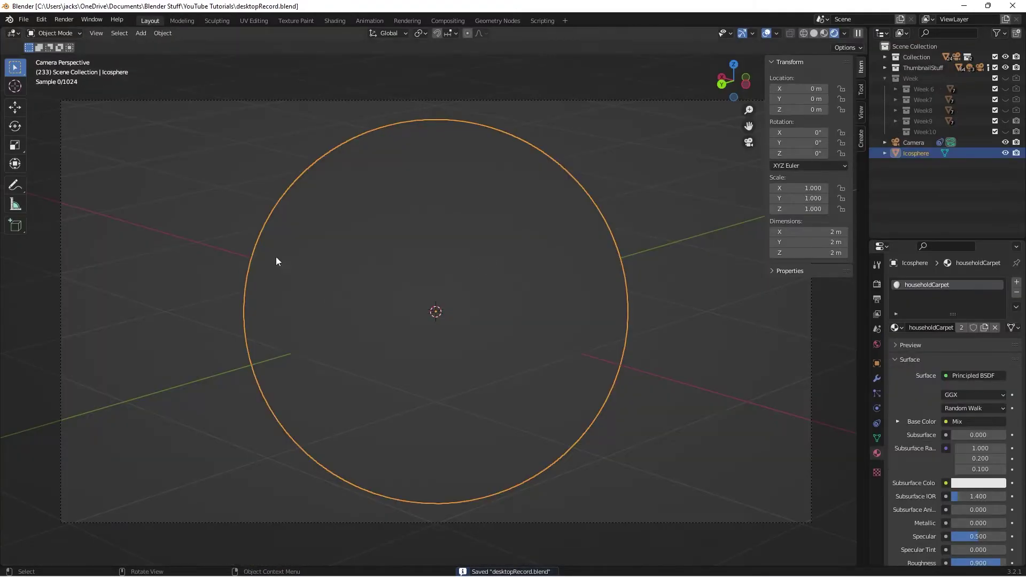
{"action": "key", "text": "h"}
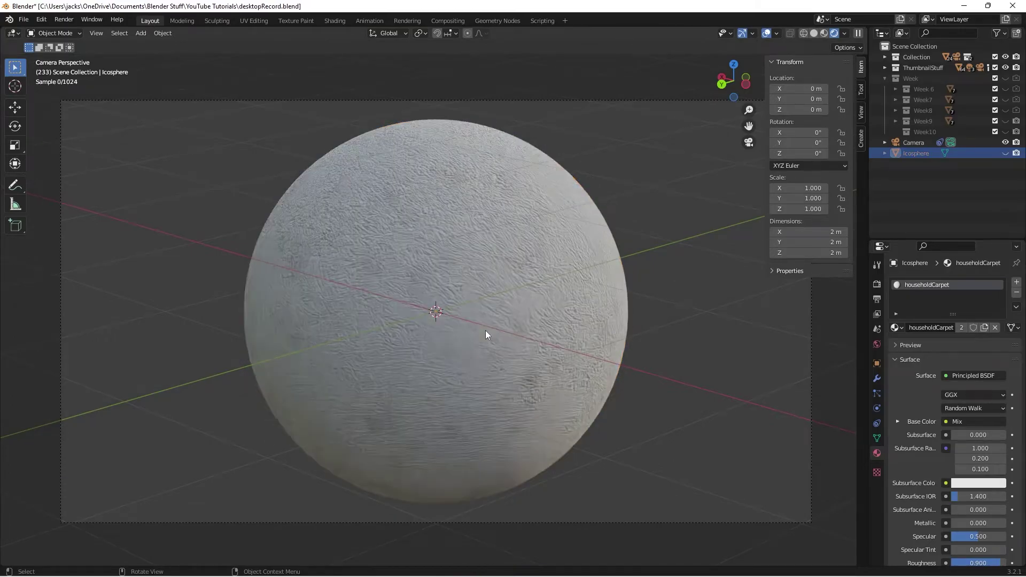
Step: Add a mesh plane at the world origin and scale it up by a factor of about 3.08
{"action": "middle_click_drag", "start_coordinate": [601, 297], "coordinate": [583, 309]}
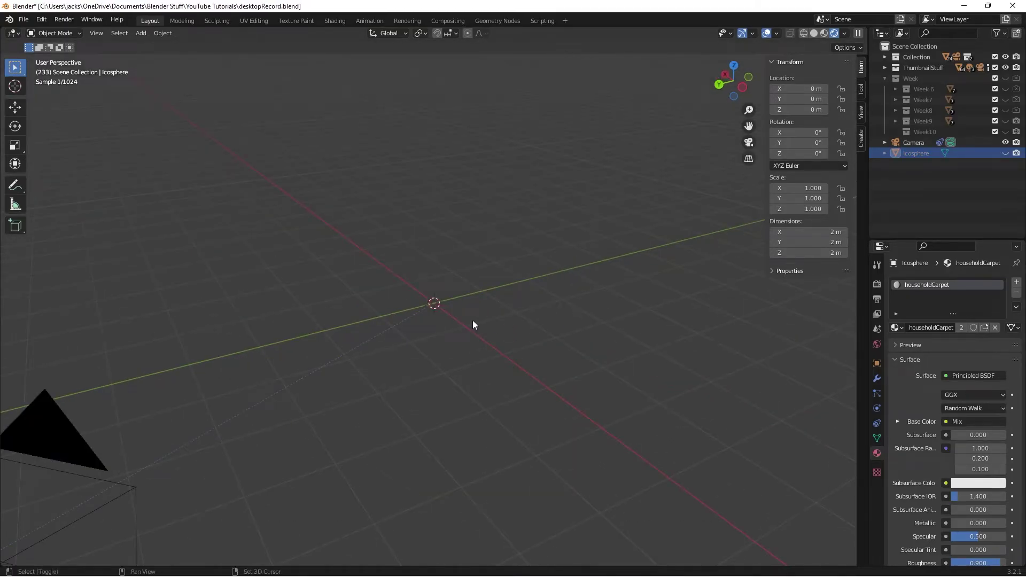
{"action": "key", "text": "shift+a"}
{"action": "mouse_move", "coordinate": [472, 320]}
{"action": "left_click", "coordinate": [528, 76]}
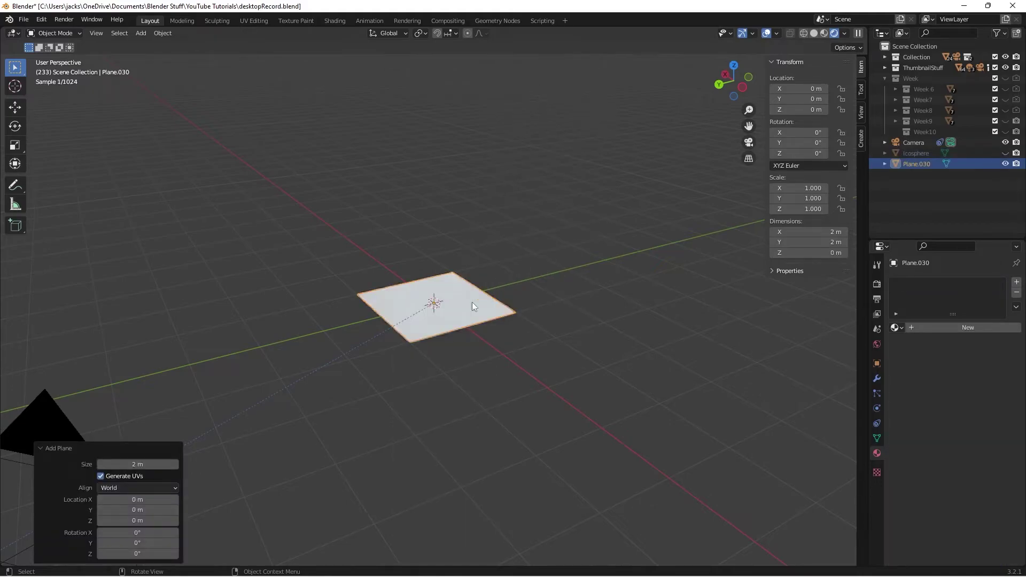
{"action": "key", "text": "s"}
{"action": "left_click", "coordinate": [521, 342]}
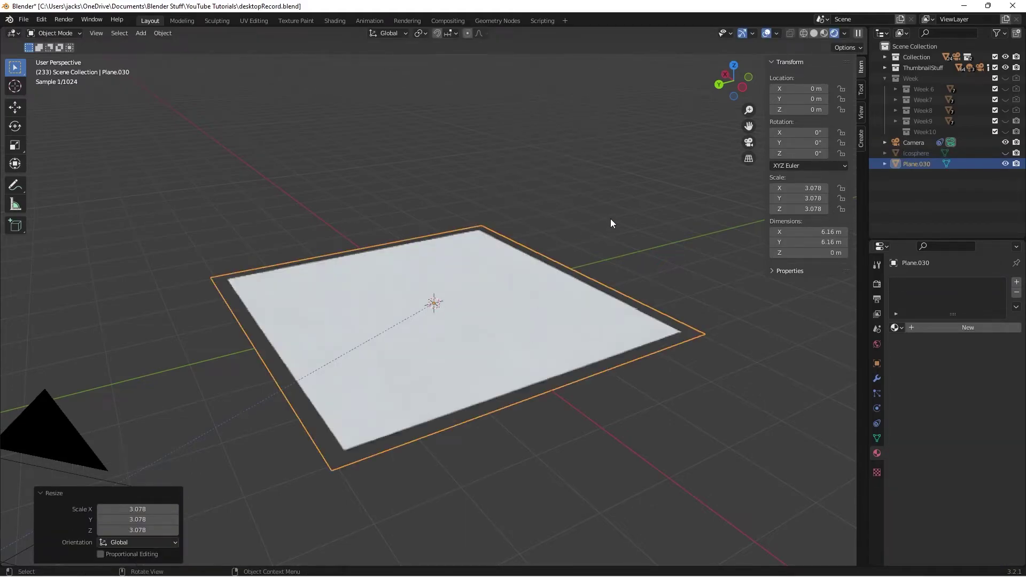
{"action": "left_click", "coordinate": [610, 219]}
Step: Apply the plane's rotation and scale
{"action": "left_click", "coordinate": [522, 316]}
{"action": "key", "text": "ctrl+a"}
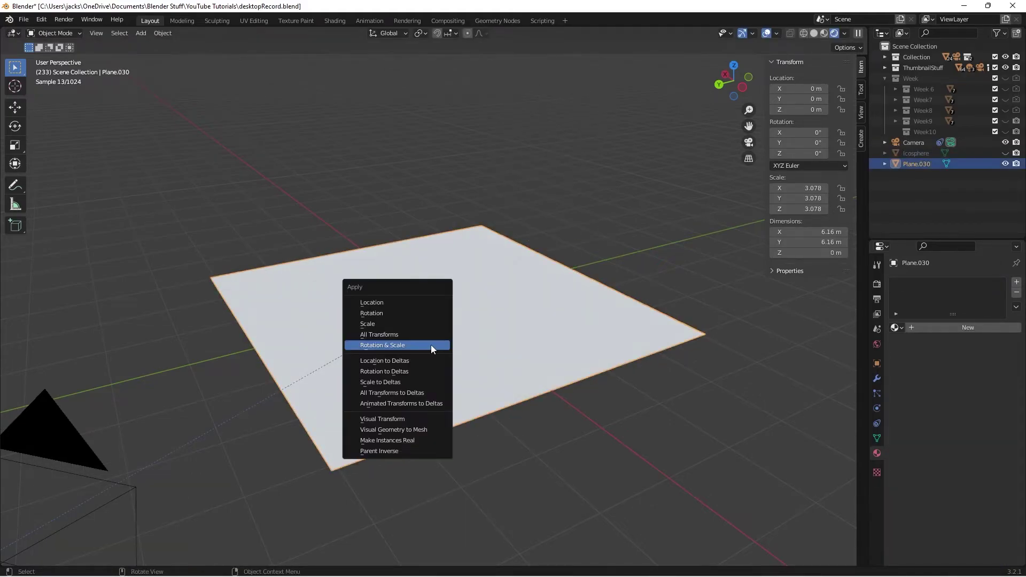
{"action": "left_click", "coordinate": [431, 346]}
Step: Search the existing materials for "house" and assign householdCarpet to the plane
{"action": "left_click", "coordinate": [897, 328]}
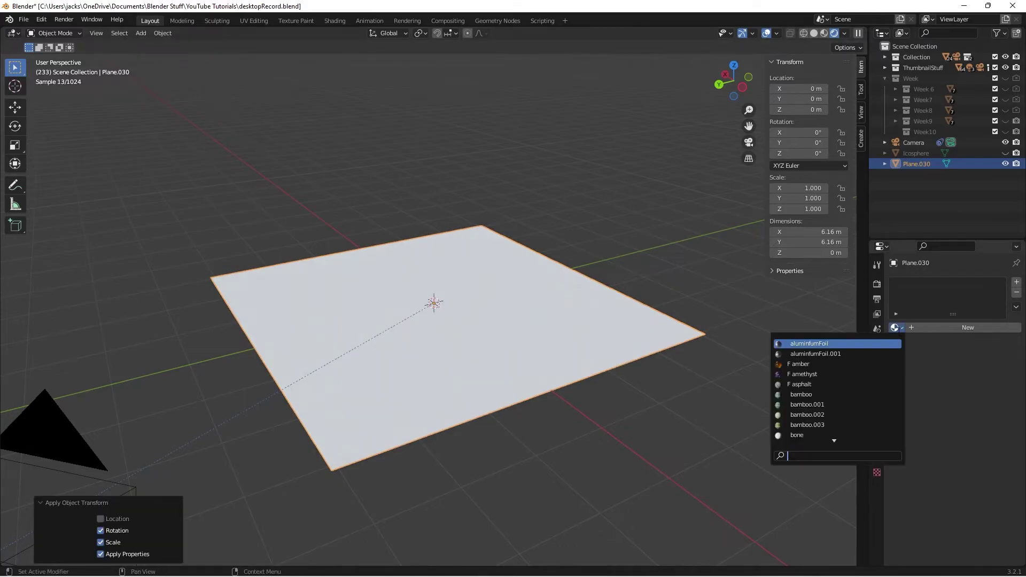
{"action": "type", "text": "jp"}
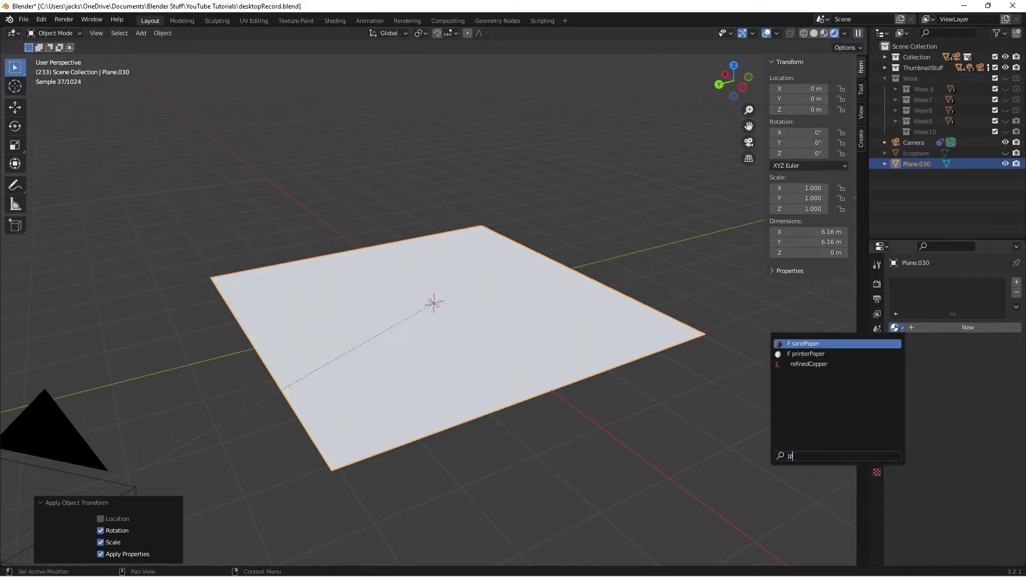
{"action": "key", "text": "BackSpace"}
{"action": "key", "text": "BackSpace"}
{"action": "type", "text": "house"}
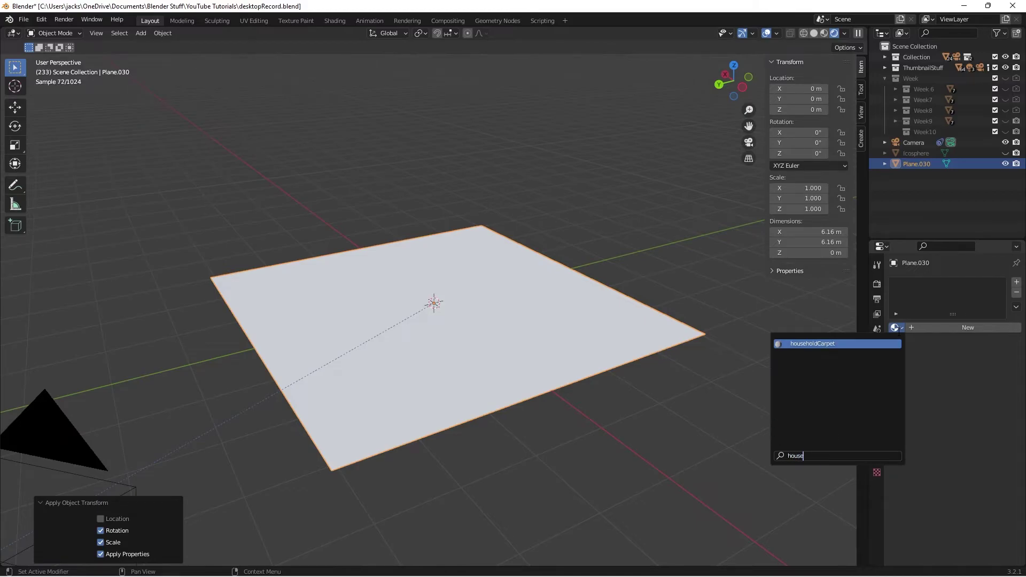
{"action": "key", "text": "Return"}
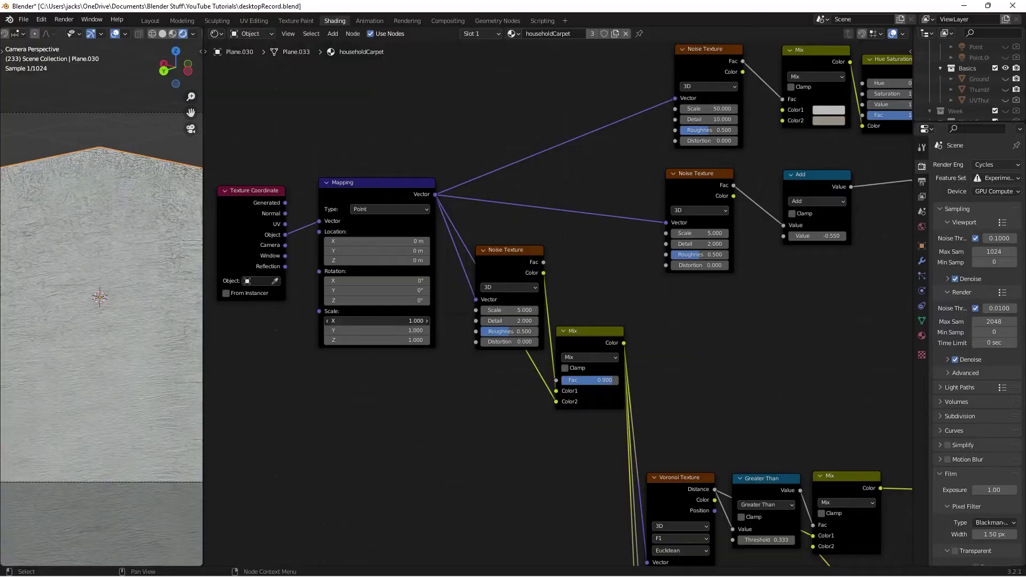
Step: In the carpet's shader nodes, set the Mapping node's Scale to 10 on X, Y and Z
{"action": "double_click", "coordinate": [377, 321]}
{"action": "type", "text": "10"}
{"action": "key", "text": "Return"}
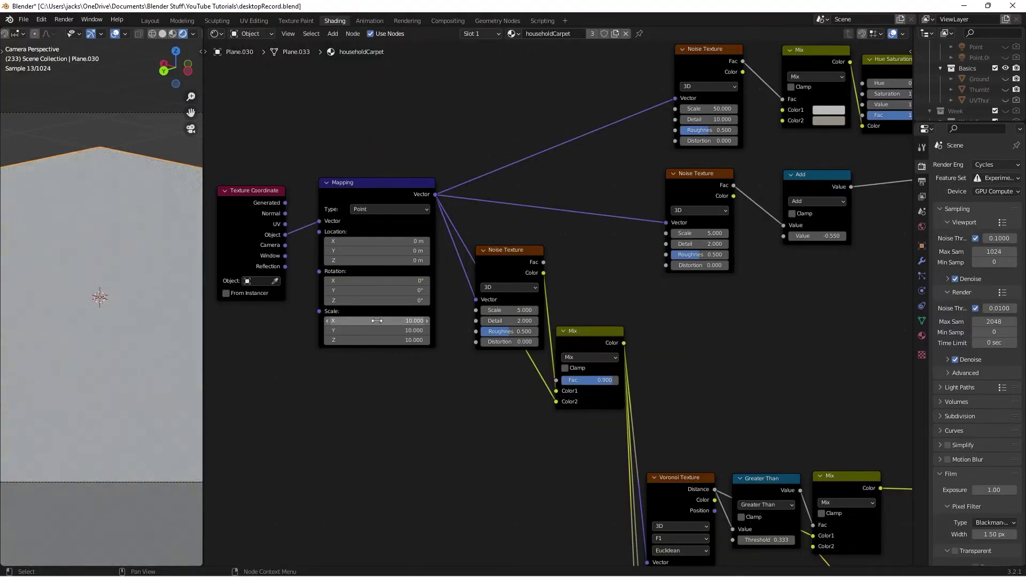